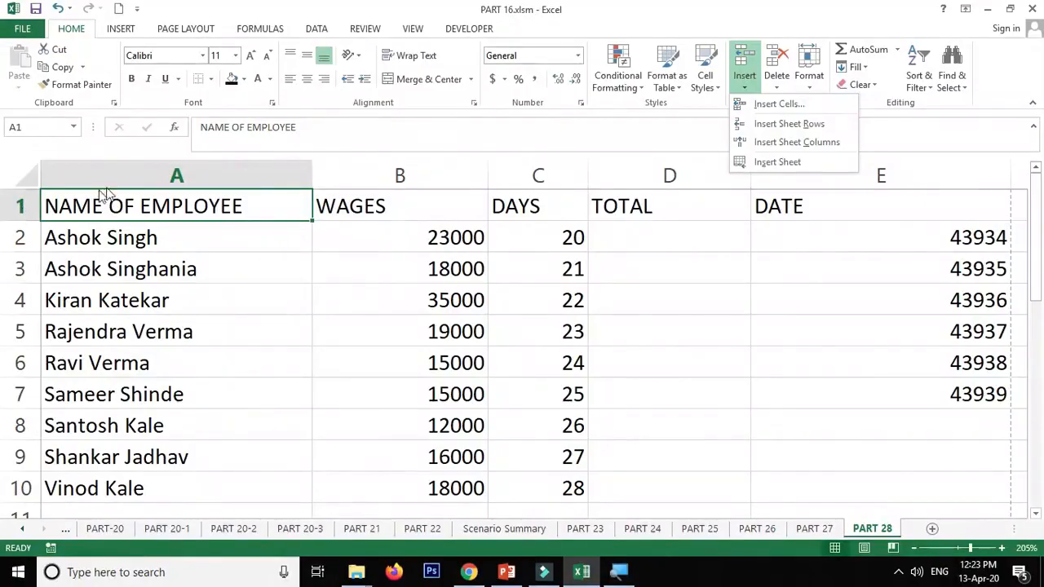
- Insert a blank sheet column before the WAGES column and undo the insertion
left_click(363, 176)
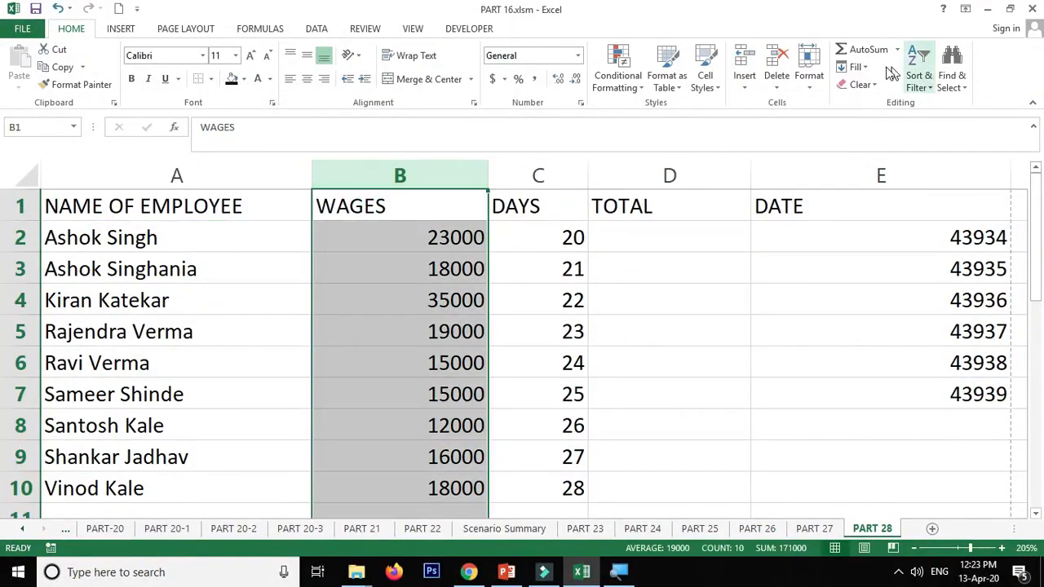
left_click(745, 81)
left_click(767, 140)
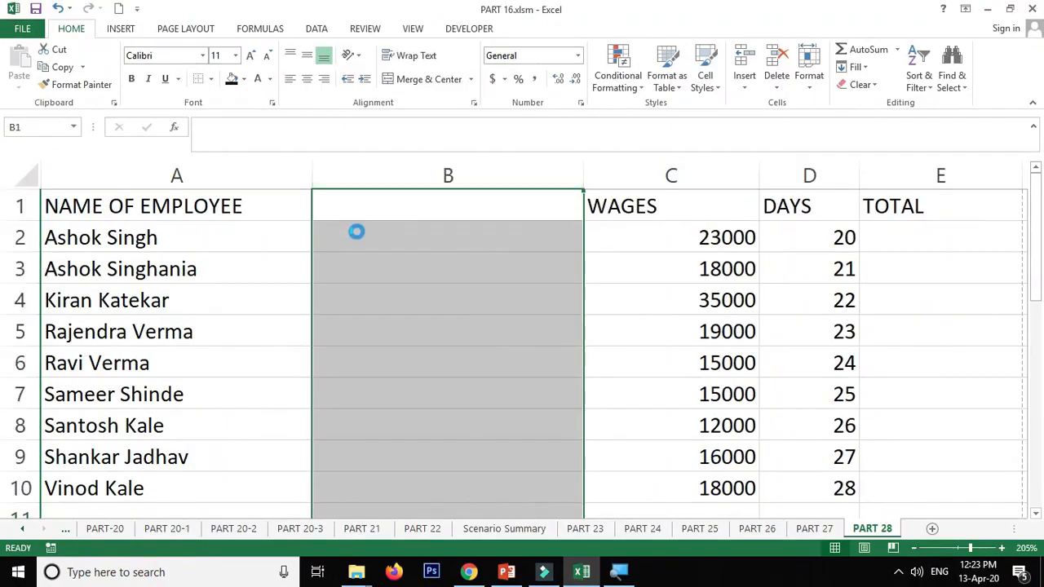
key("ctrl+z")
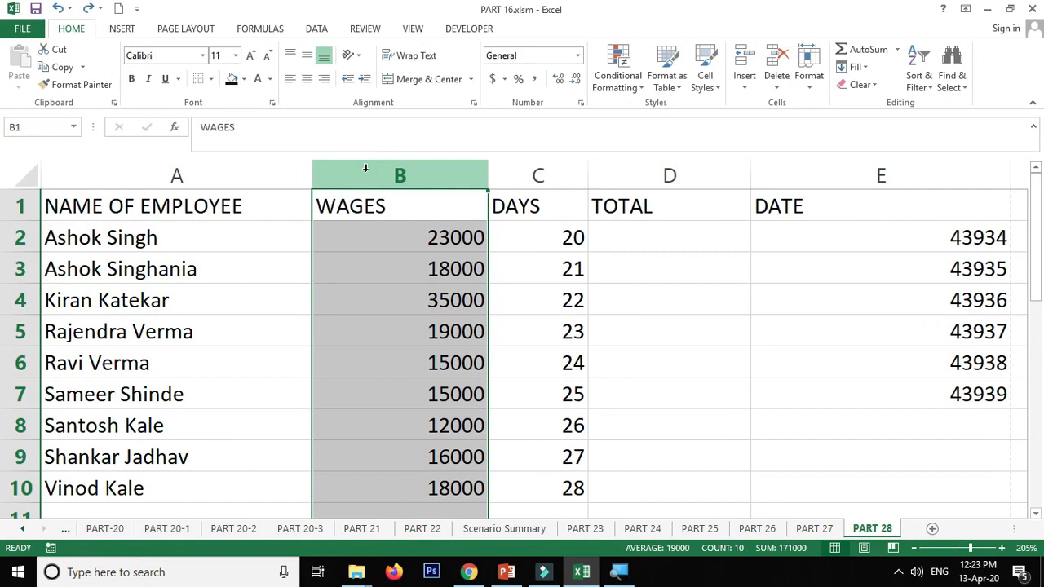
key("ctrl+y")
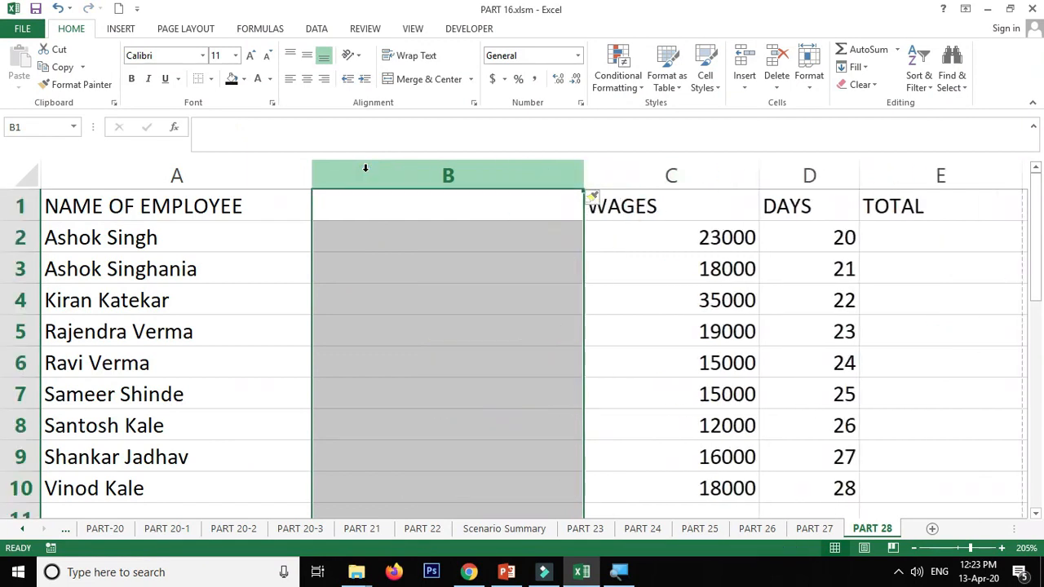
key("ctrl+z")
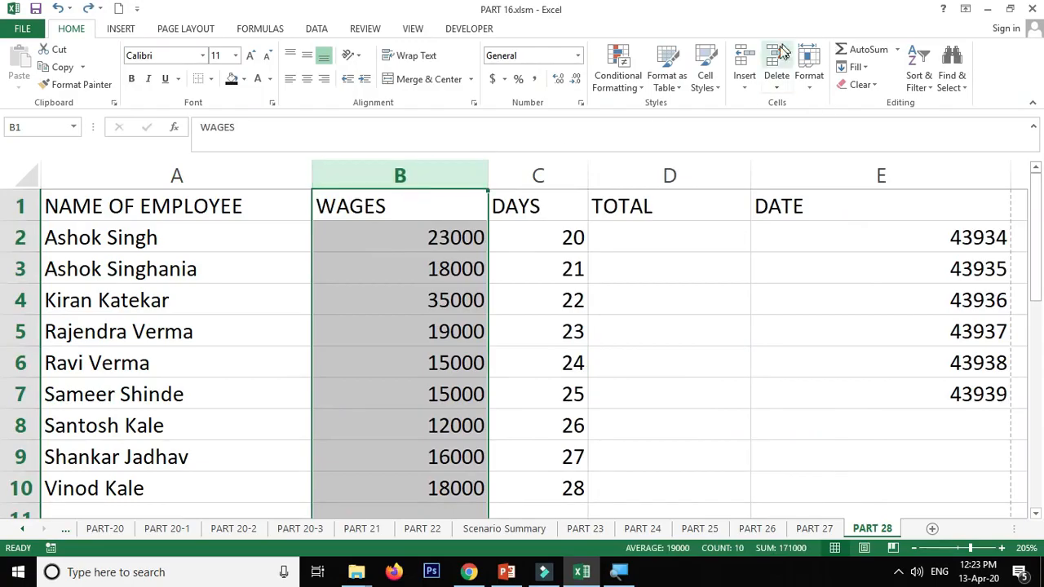
left_click(744, 80)
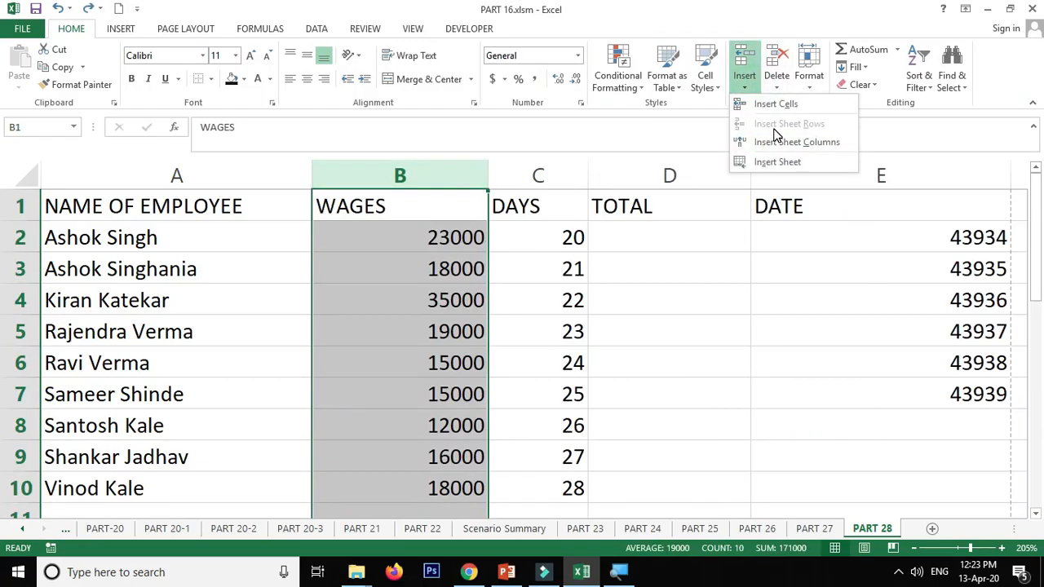
left_click(349, 203)
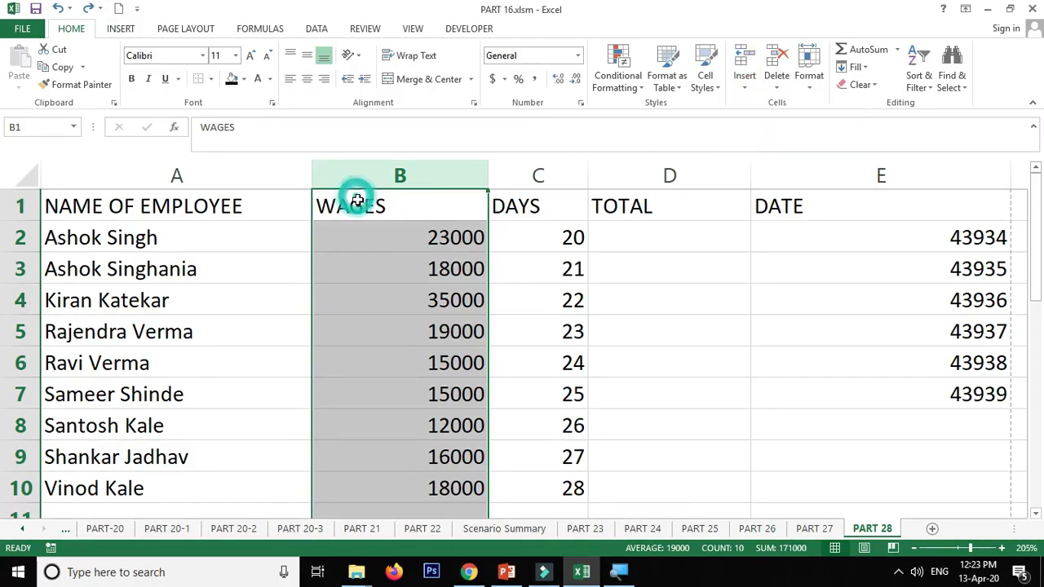
left_click(355, 203)
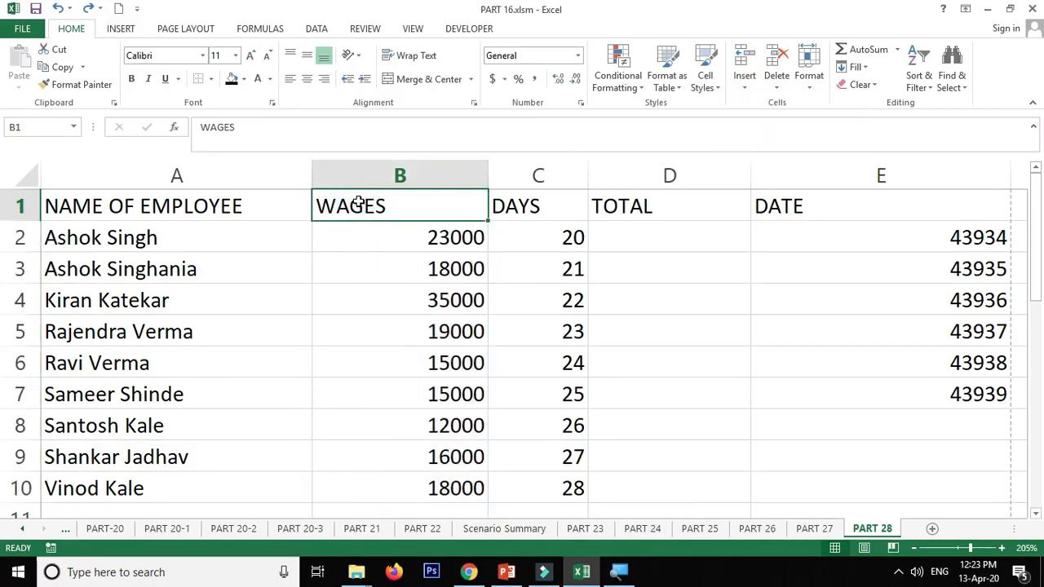
left_click(232, 206)
left_click(377, 202)
- Insert a blank sheet row above the header row
left_click(246, 206)
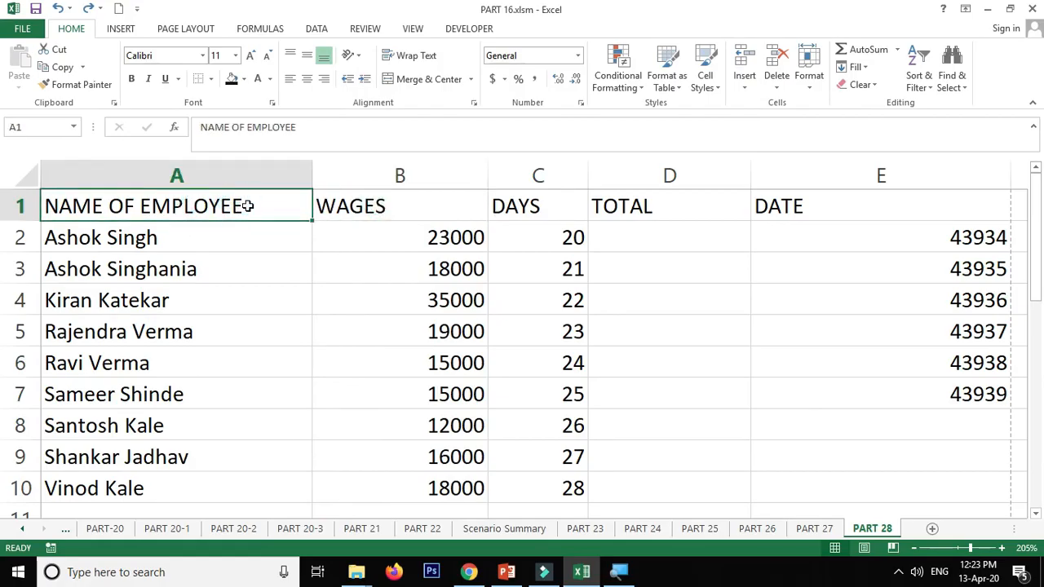
key("alt+i")
key("r")
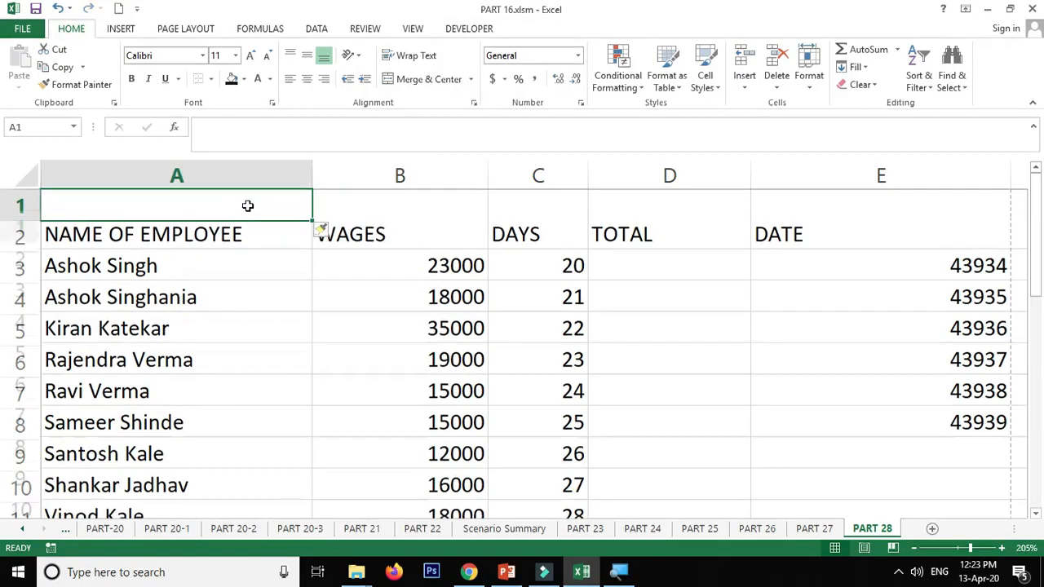
key("alt")
key("Escape")
left_click(248, 205)
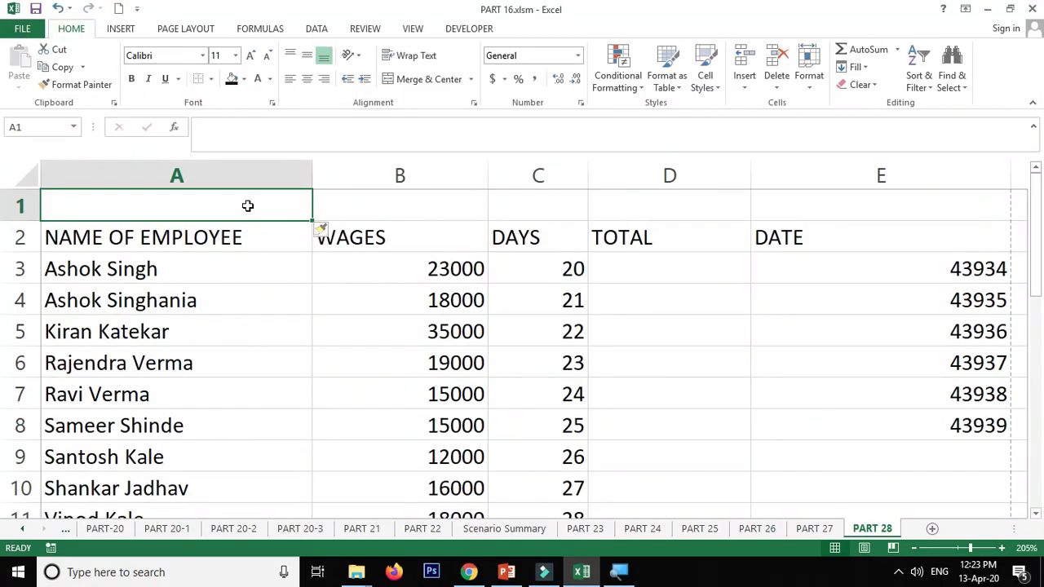
- Insert a blank column before column A, and undo both the column and the row insertion
key("alt+i")
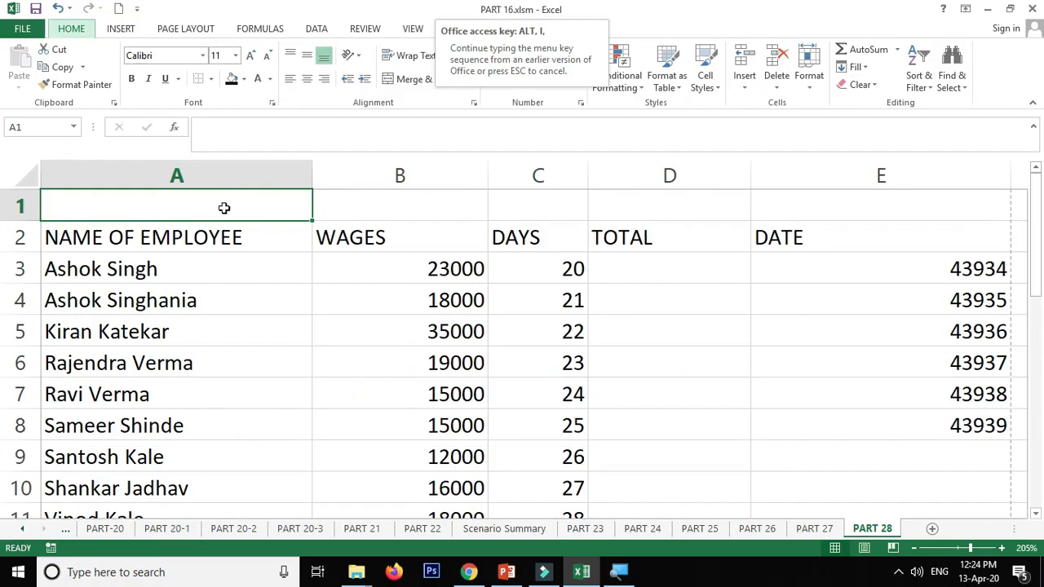
left_click(224, 207)
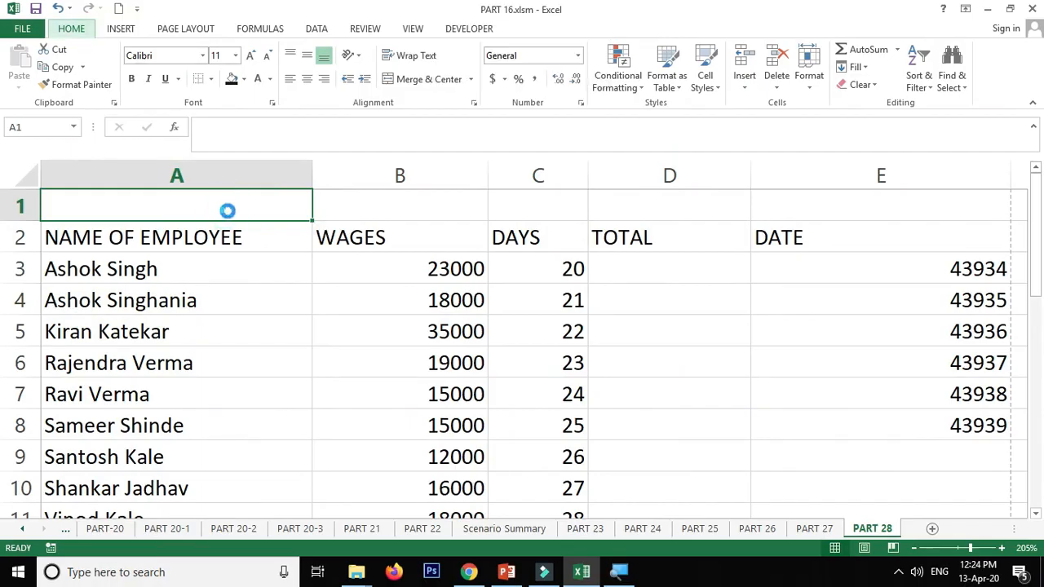
key("alt+i")
key("c")
key("ctrl+z")
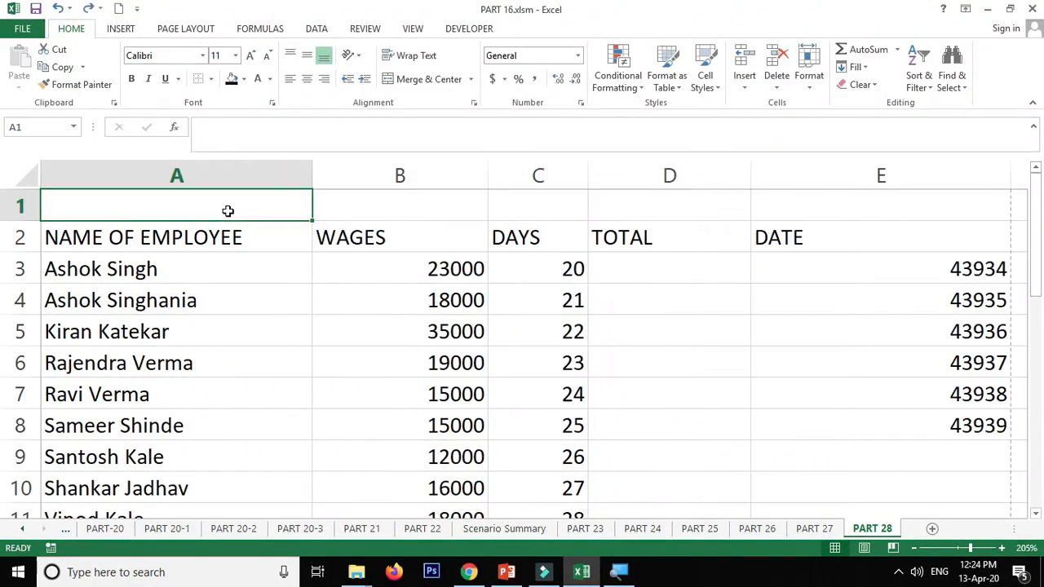
key("ctrl+z")
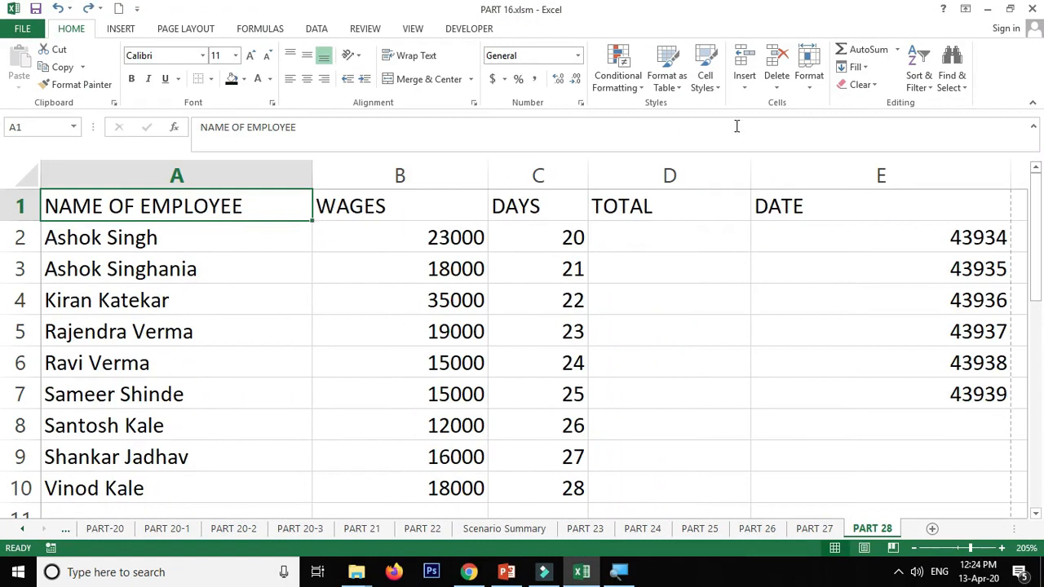
- Delete the NAME OF EMPLOYEE sheet column and undo the deletion
left_click(777, 87)
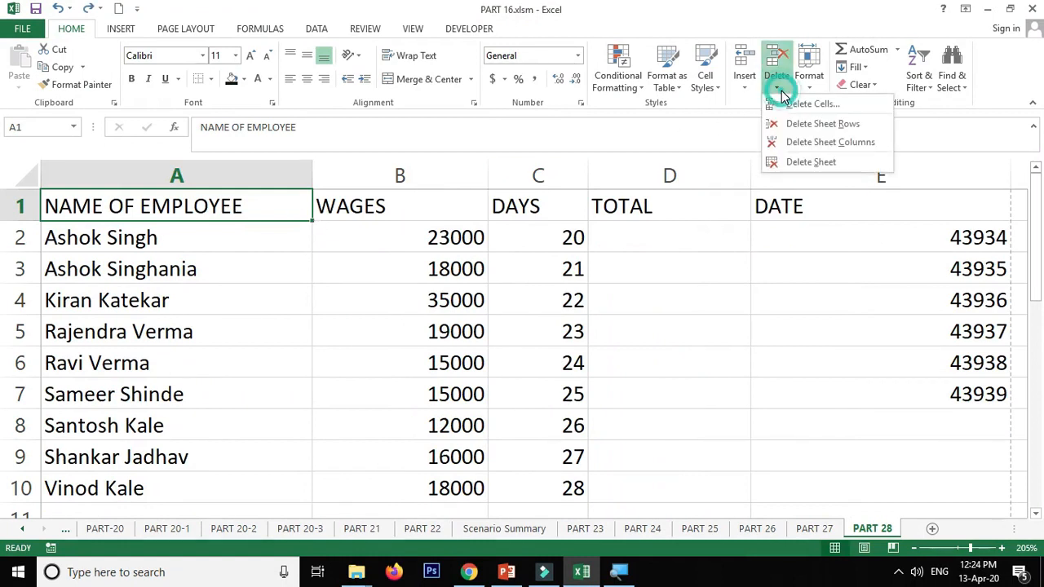
left_click(826, 143)
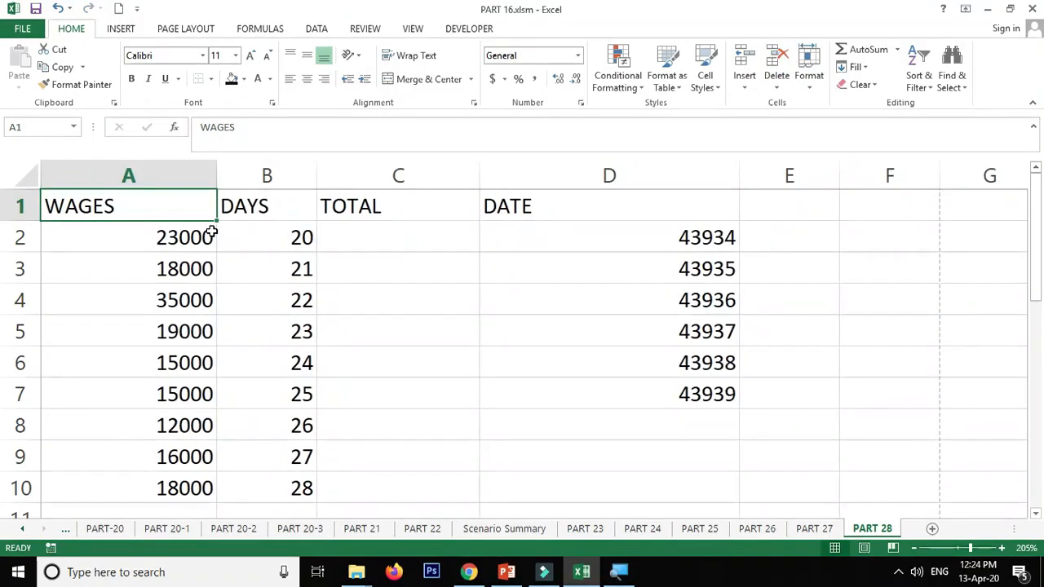
key("ctrl+z")
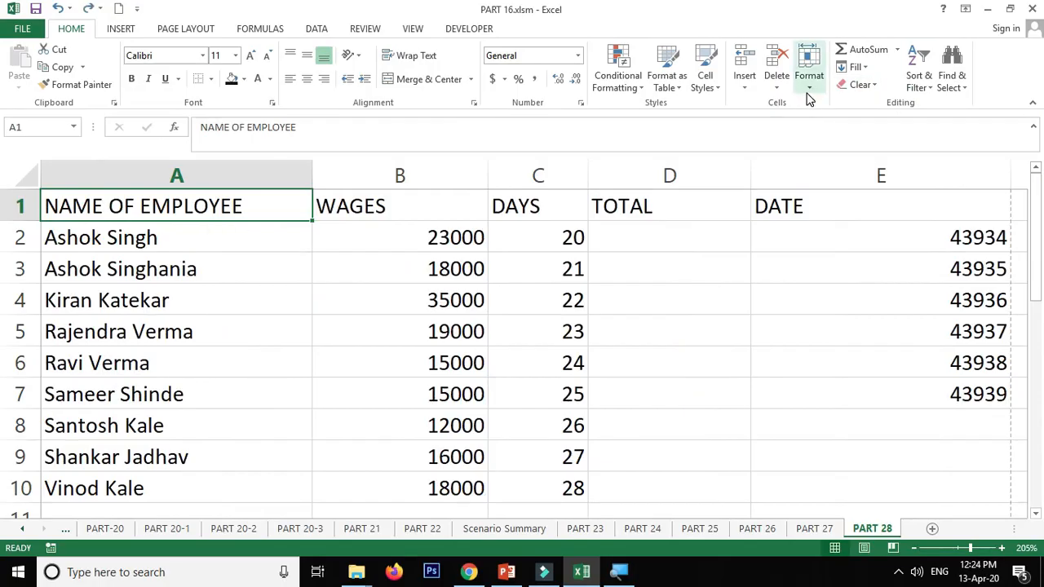
- Start deleting the PART 28 sheet and cancel the deletion at the confirmation
left_click(777, 90)
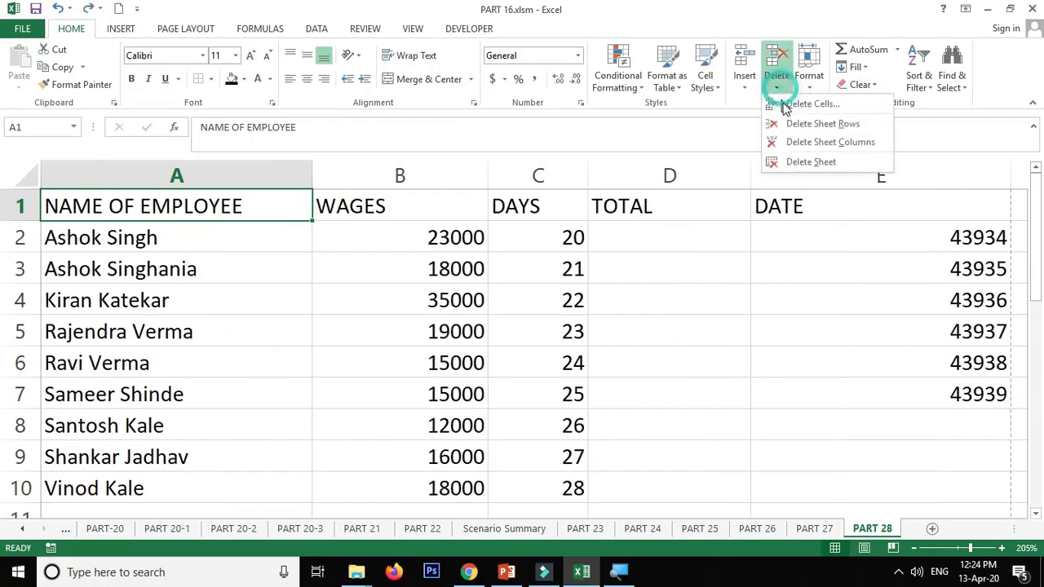
left_click(813, 258)
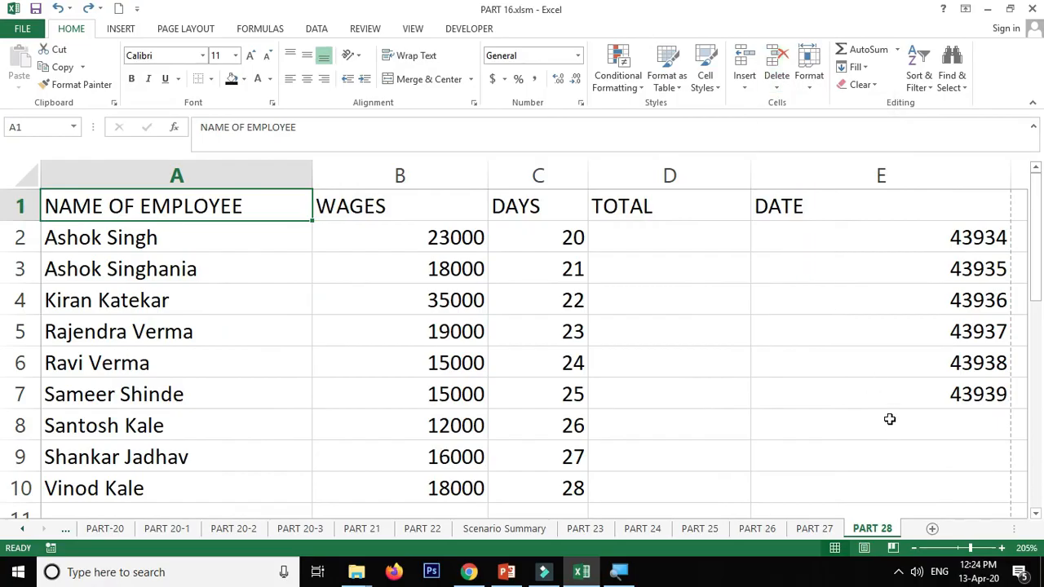
right_click(877, 530)
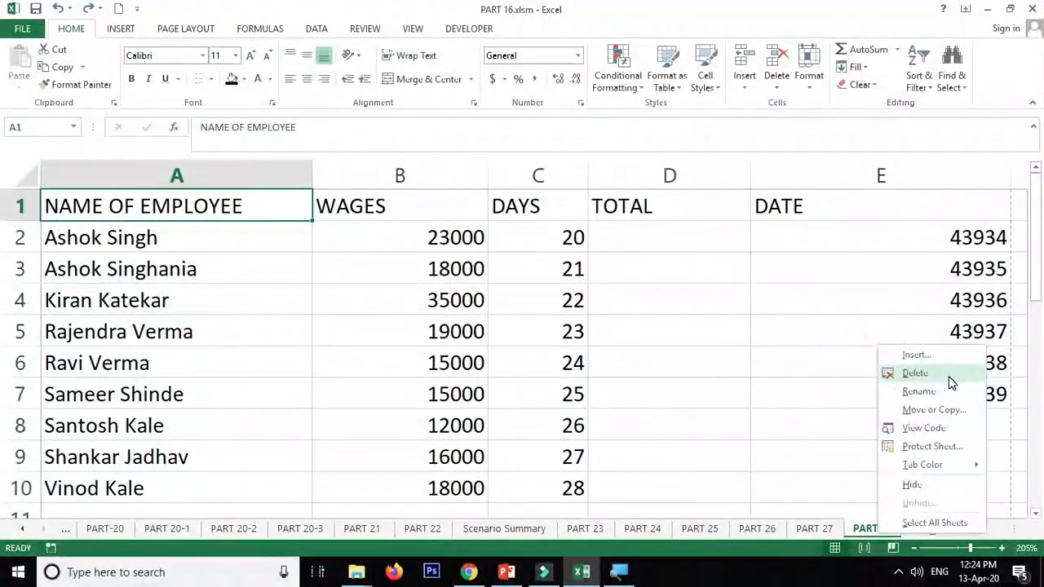
left_click(949, 376)
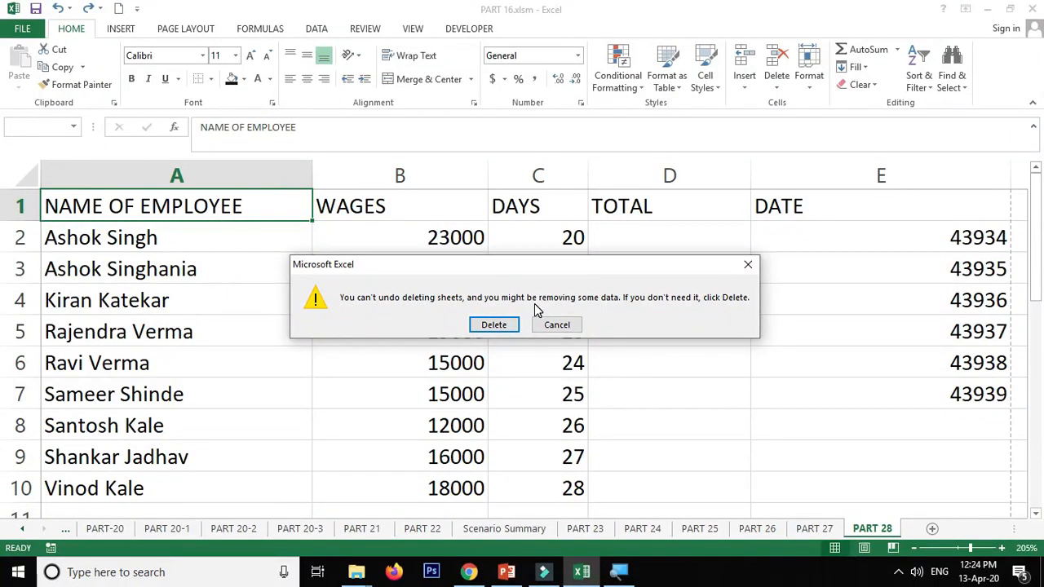
left_click(561, 325)
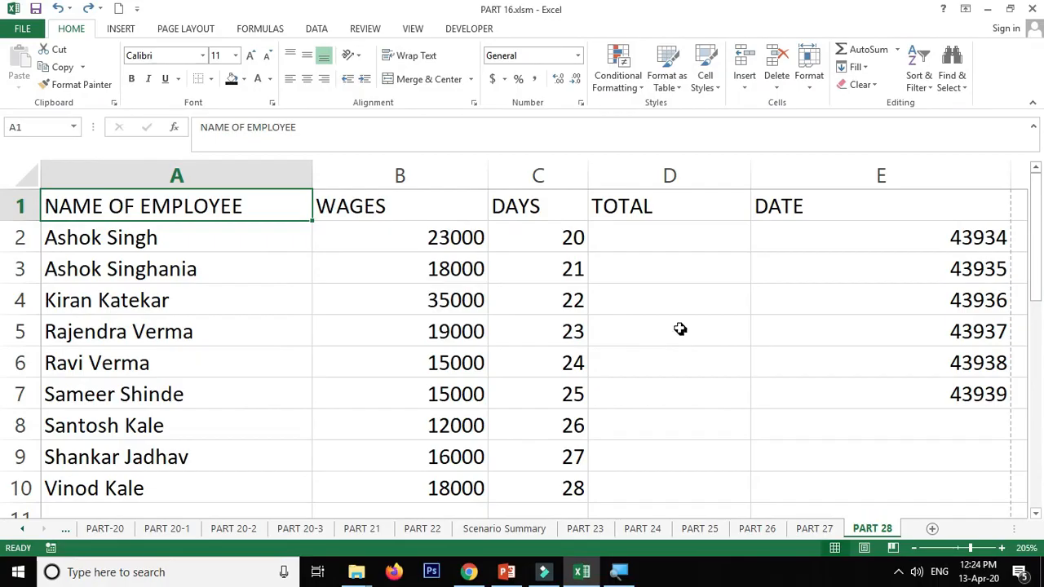
left_click(681, 329)
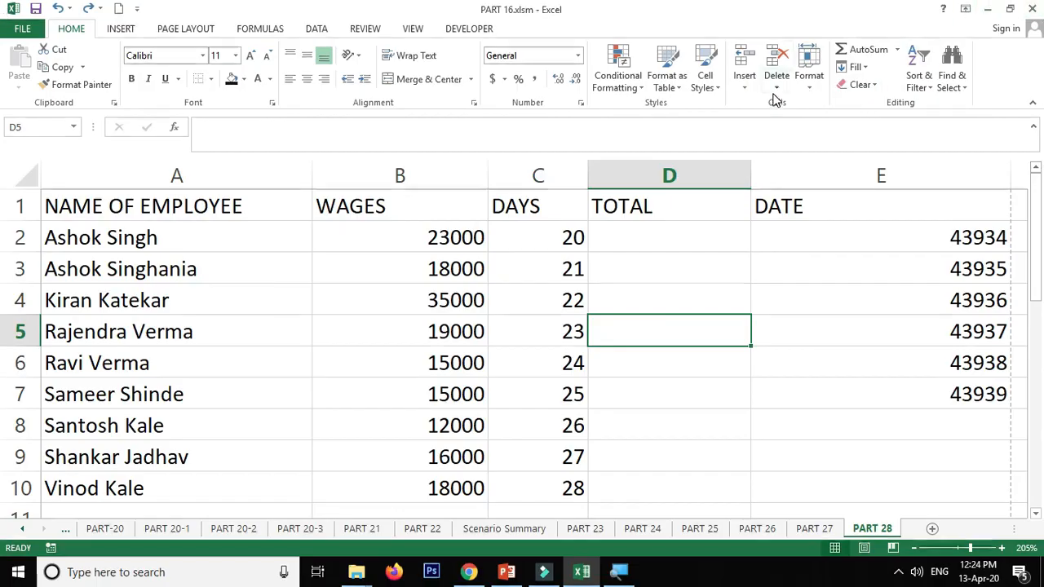
- Select the entire employee data rows 2 to 10, leaving out the header row
left_click(813, 96)
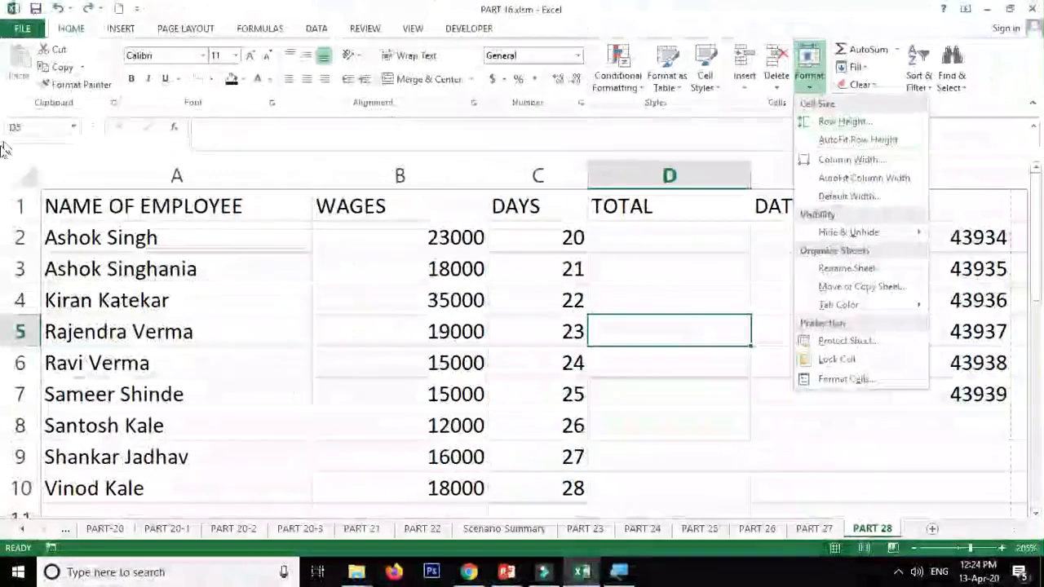
left_click(23, 209)
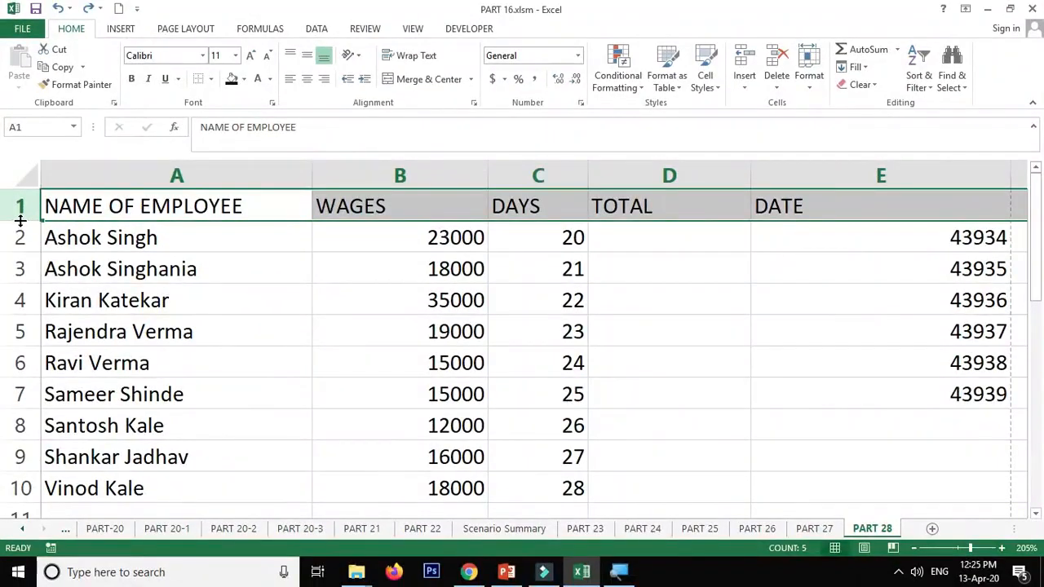
left_click_drag(12, 239, 21, 490)
scroll(43, 370, "down", 2)
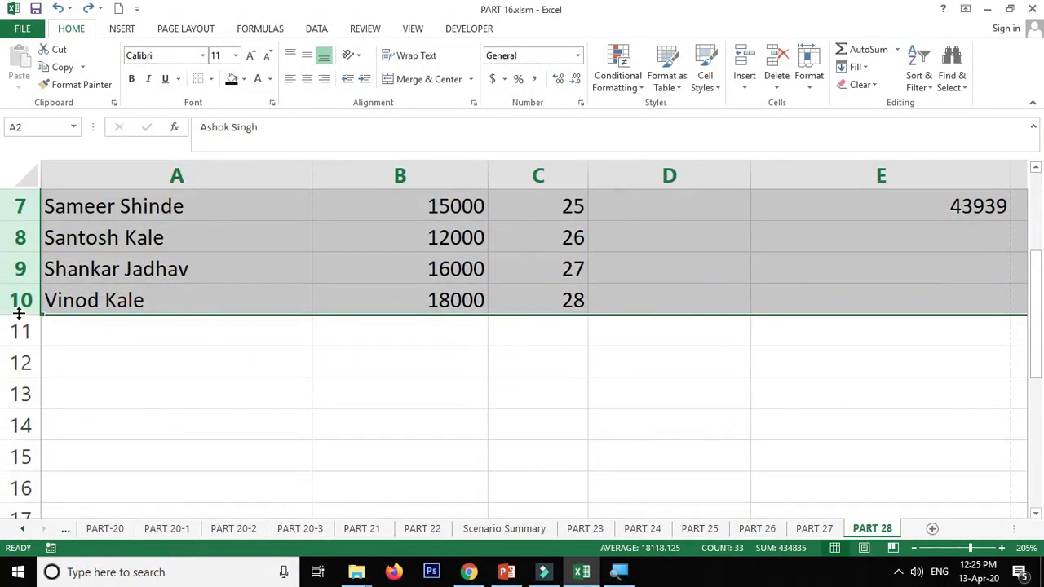
- Enlarge the height of rows 2 to 10 together by hand to several times their size, and restore it
left_click_drag(24, 251, 19, 338)
scroll(50, 318, "up", 2)
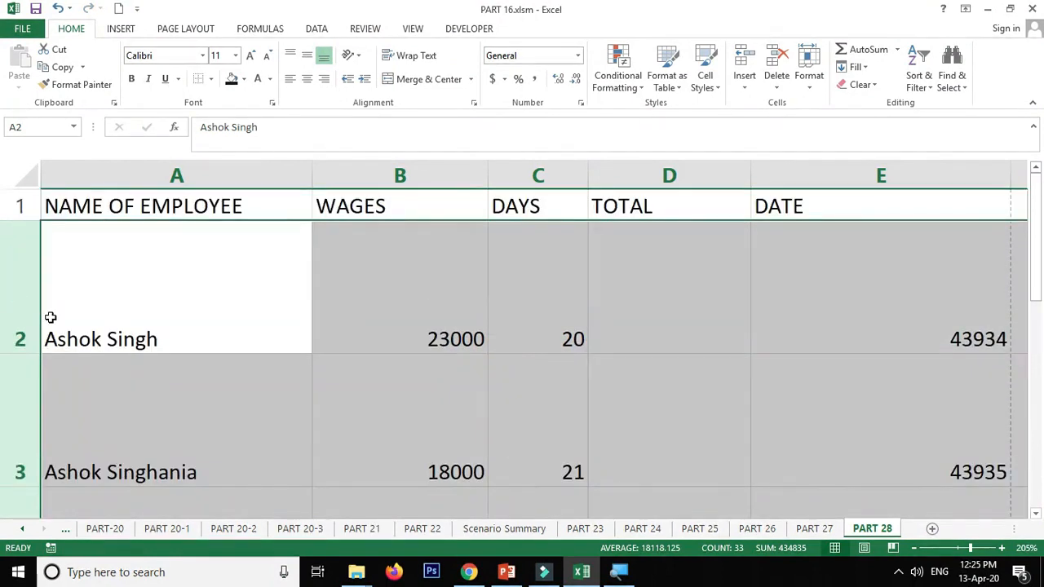
scroll(50, 318, "down", 4)
scroll(50, 318, "up", 4)
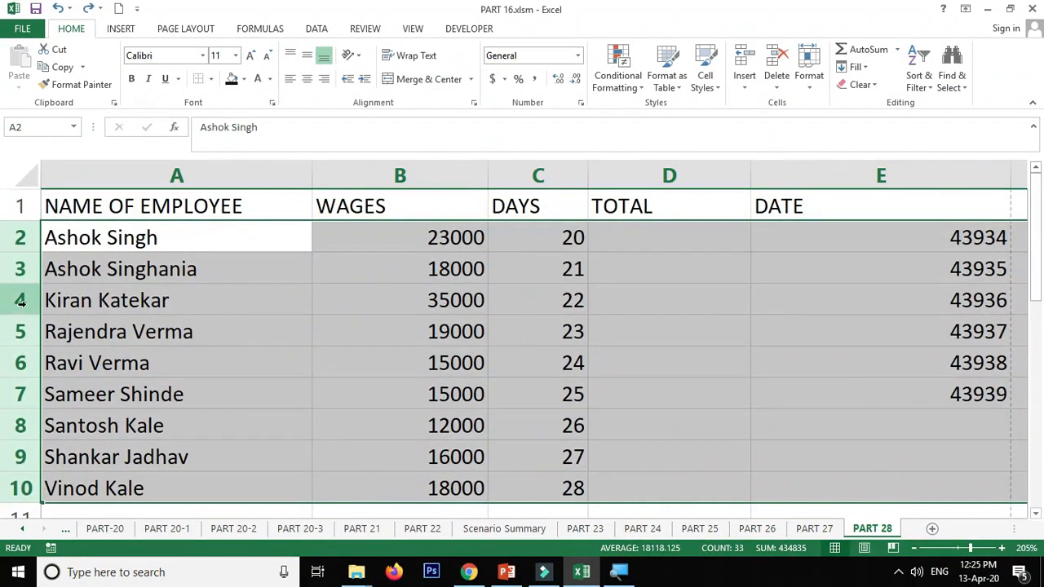
- Make rows 2 to 10 moderately taller with middle-aligned text, and undo the alignment and height changes
left_click_drag(23, 285, 25, 318)
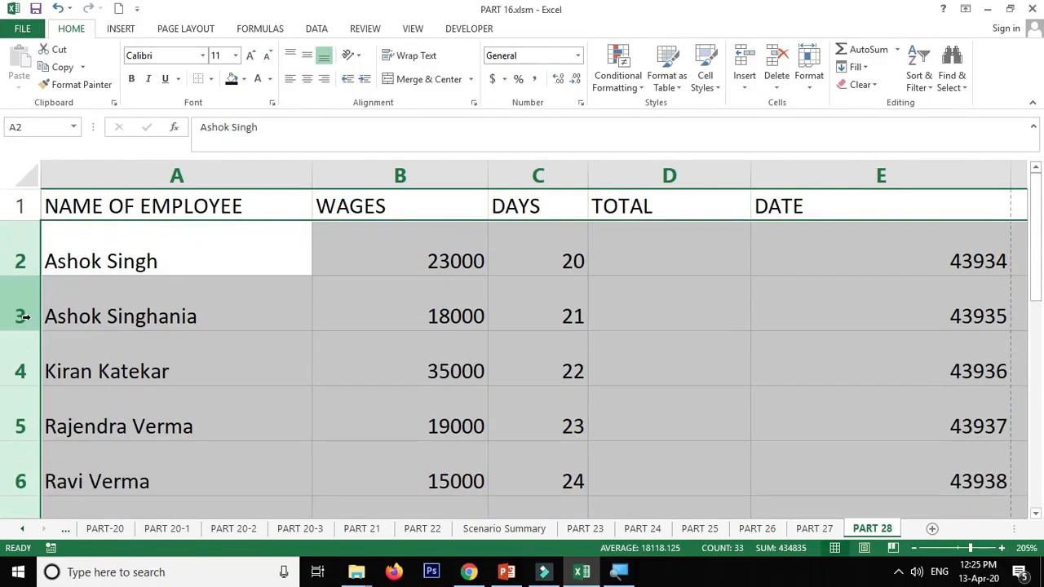
left_click(308, 59)
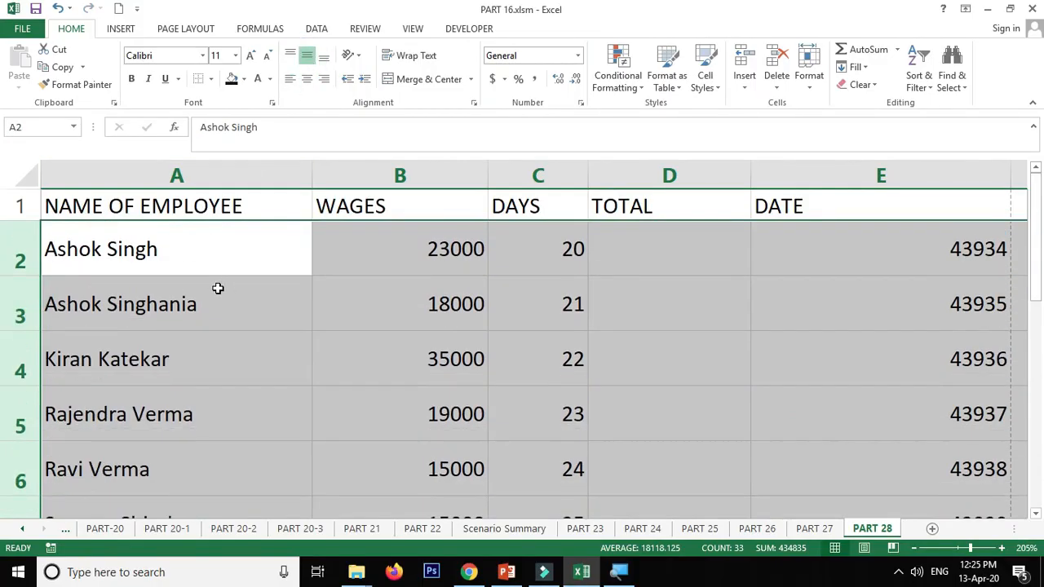
key("ctrl+z")
key("ctrl+z")
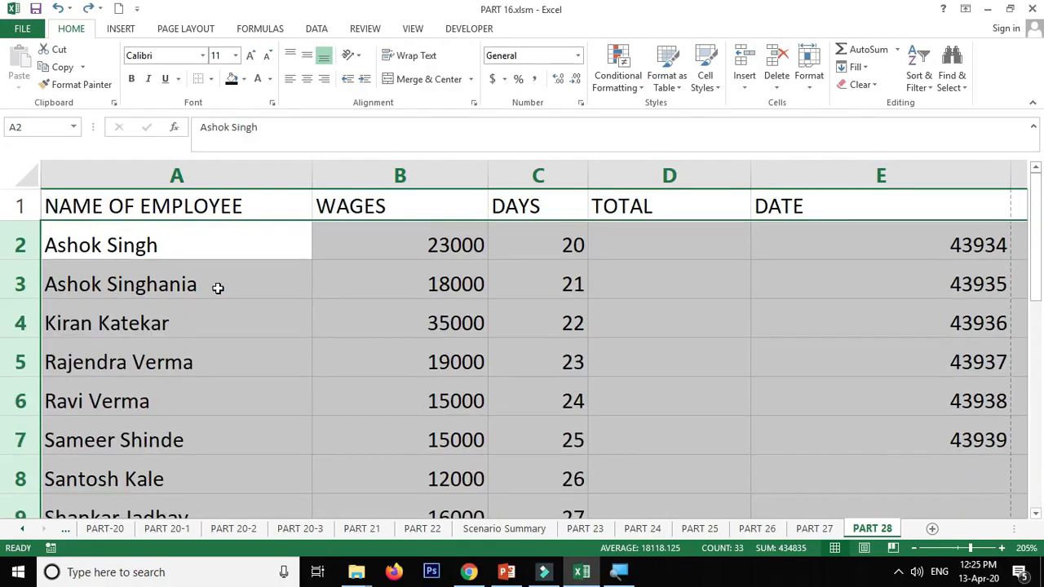
key("ctrl+z")
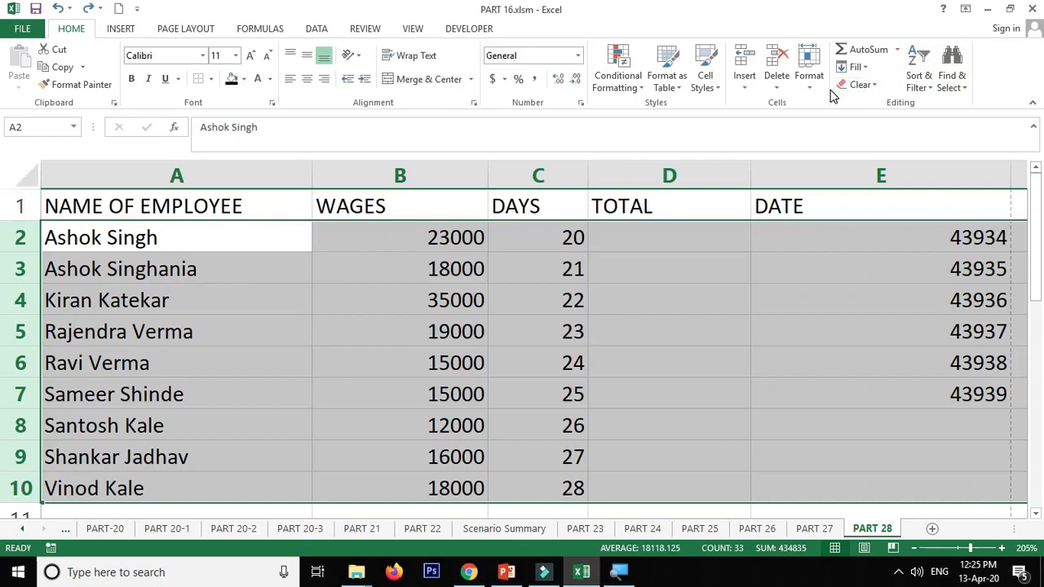
- Set the height of rows 2 to 10 to 25 and undo the change
left_click(809, 78)
left_click(829, 124)
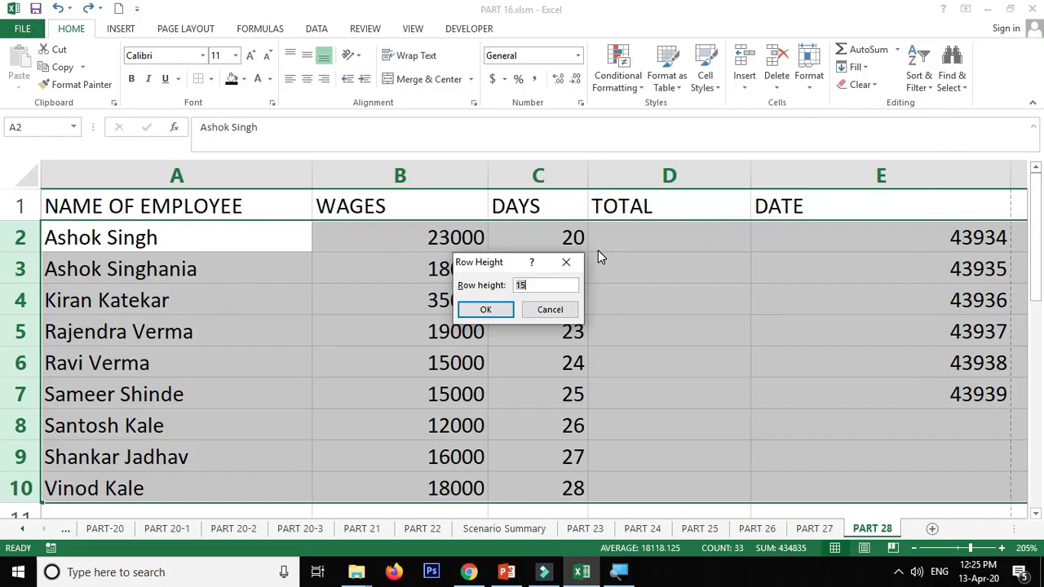
type("25")
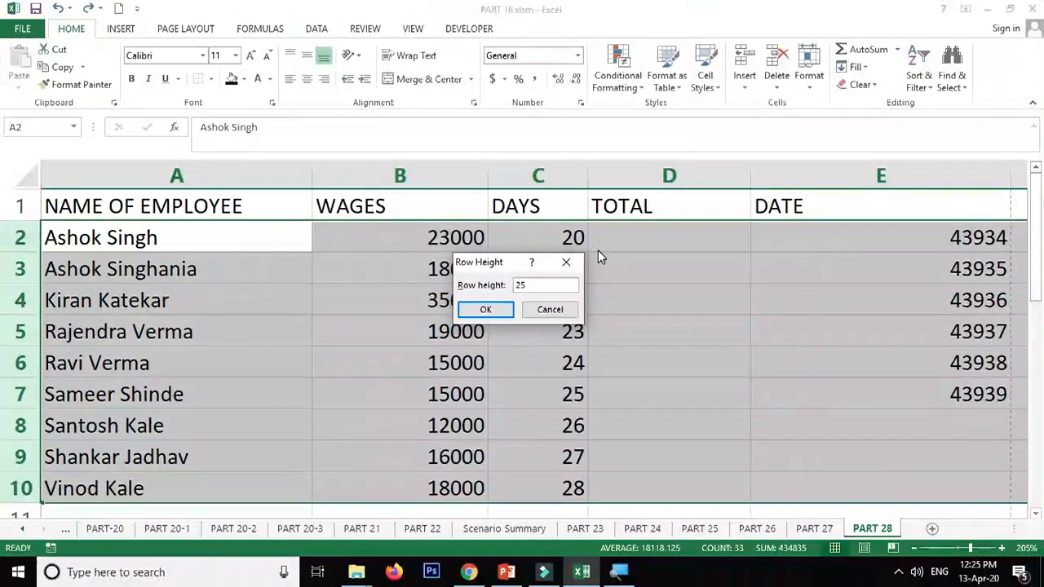
key("Return")
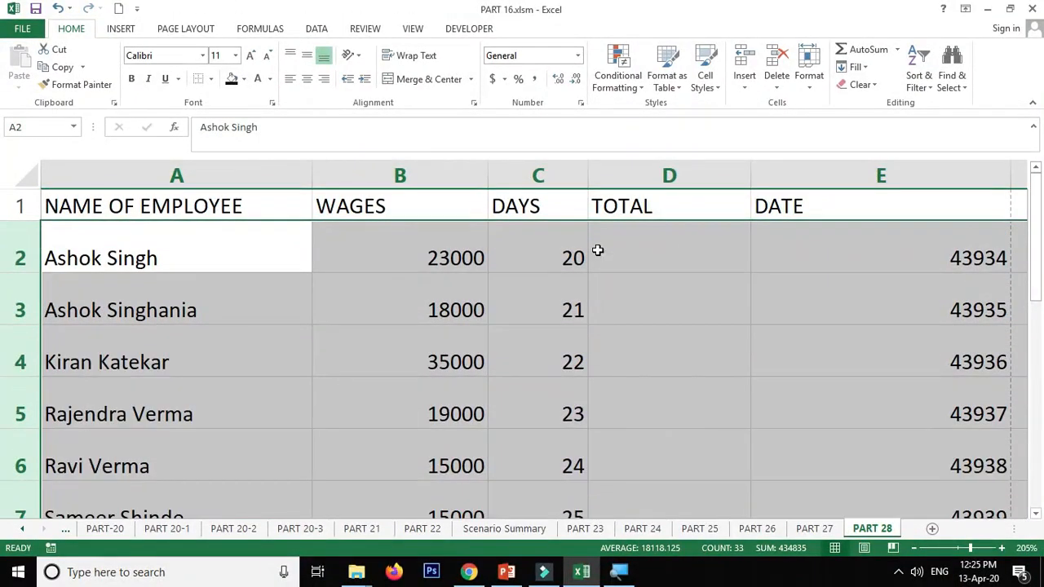
key("ctrl+z")
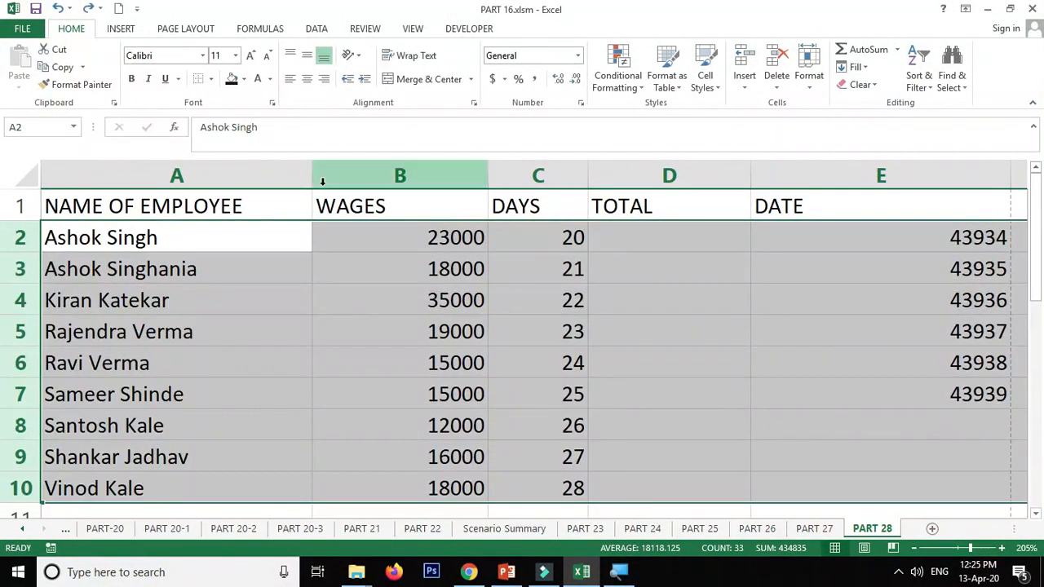
- Set the WAGES column's width to 25 and undo the change
left_click(371, 174)
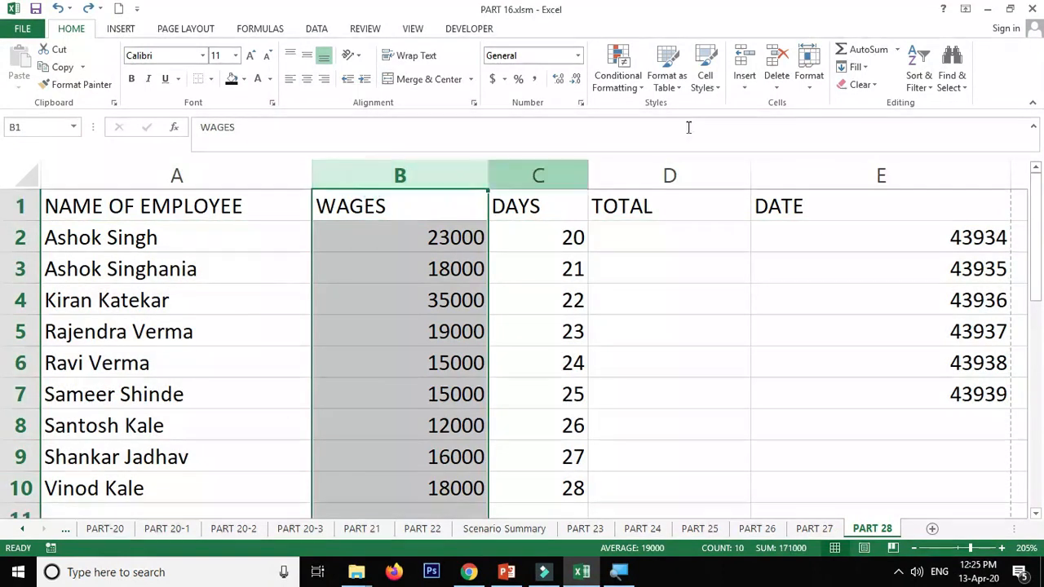
left_click(808, 85)
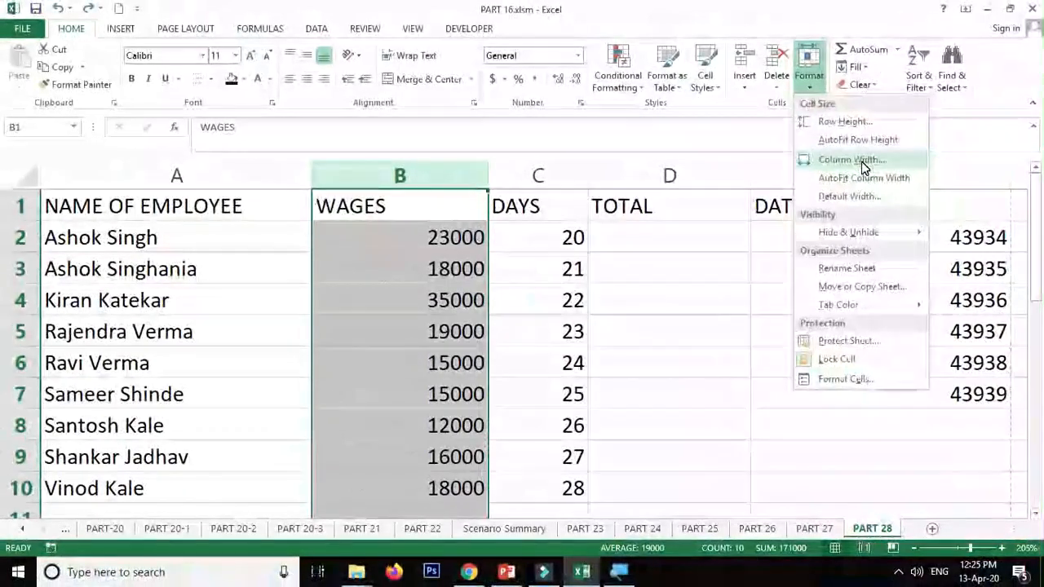
left_click(851, 160)
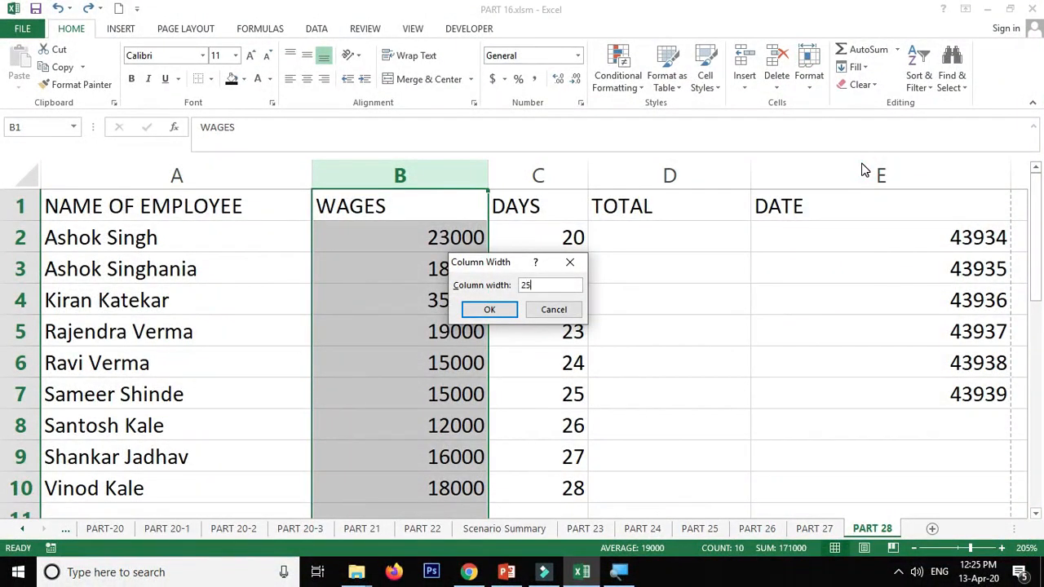
key("Return")
key("ctrl+z")
- AutoFit the width of columns A to E, from NAME OF EMPLOYEE to DATE, to their contents
left_click_drag(881, 175, 275, 174)
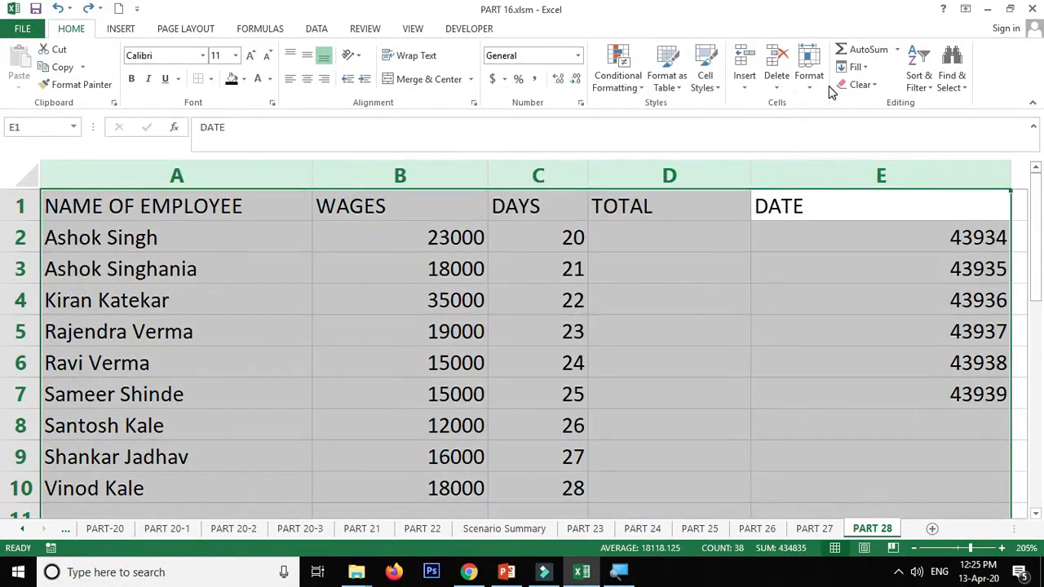
left_click(809, 69)
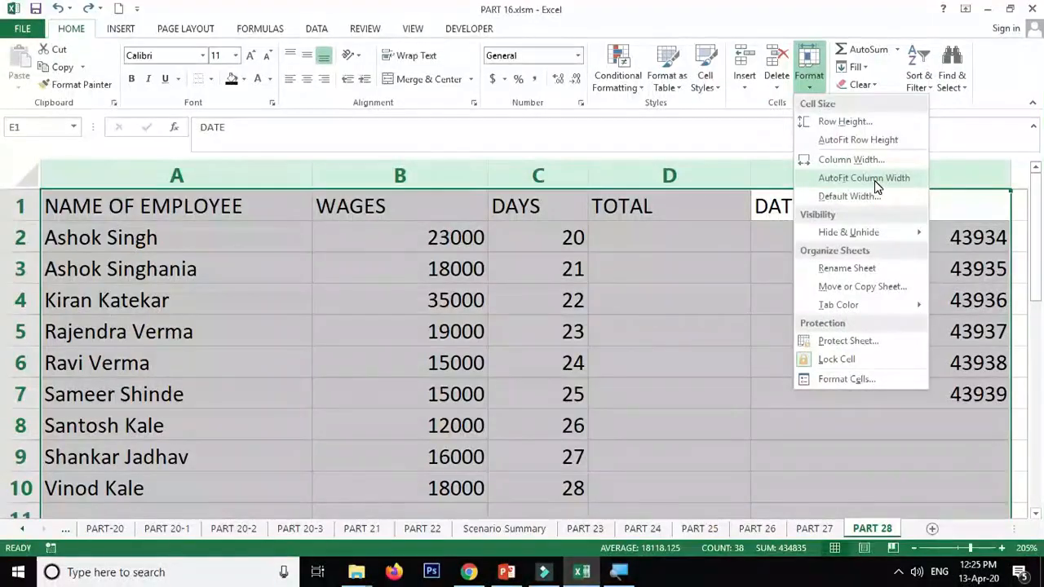
left_click(875, 180)
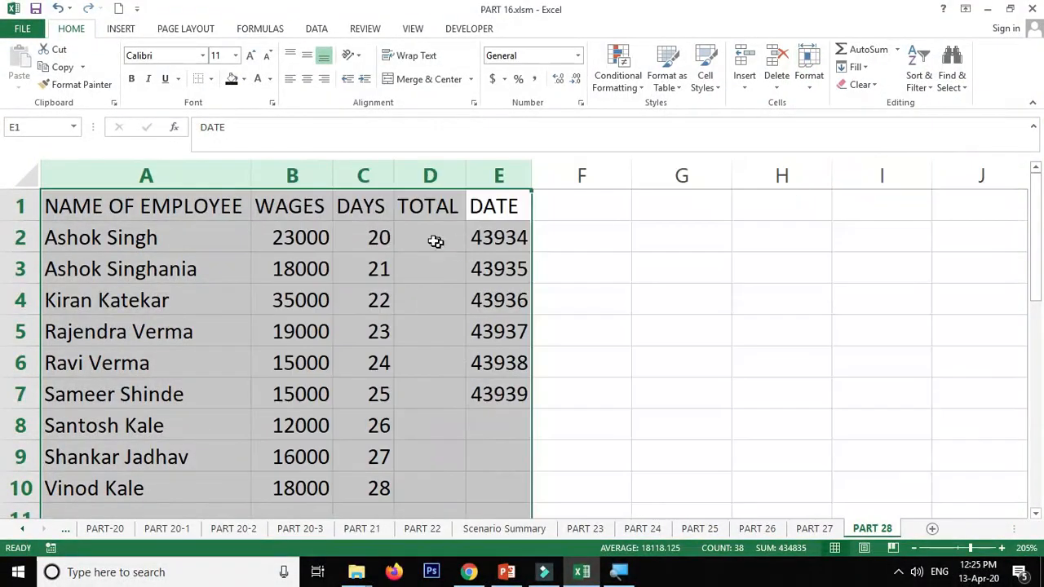
left_click_drag(303, 209, 303, 240)
left_click(202, 207)
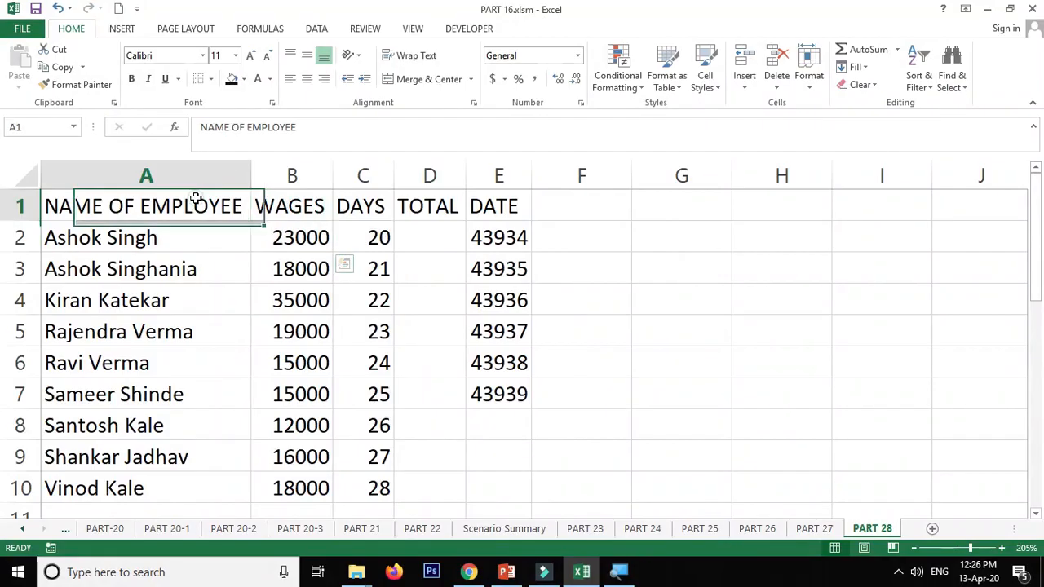
- Enlarge row 2 by hand to several times its height and AutoFit its row height
left_click_drag(31, 252, 21, 339)
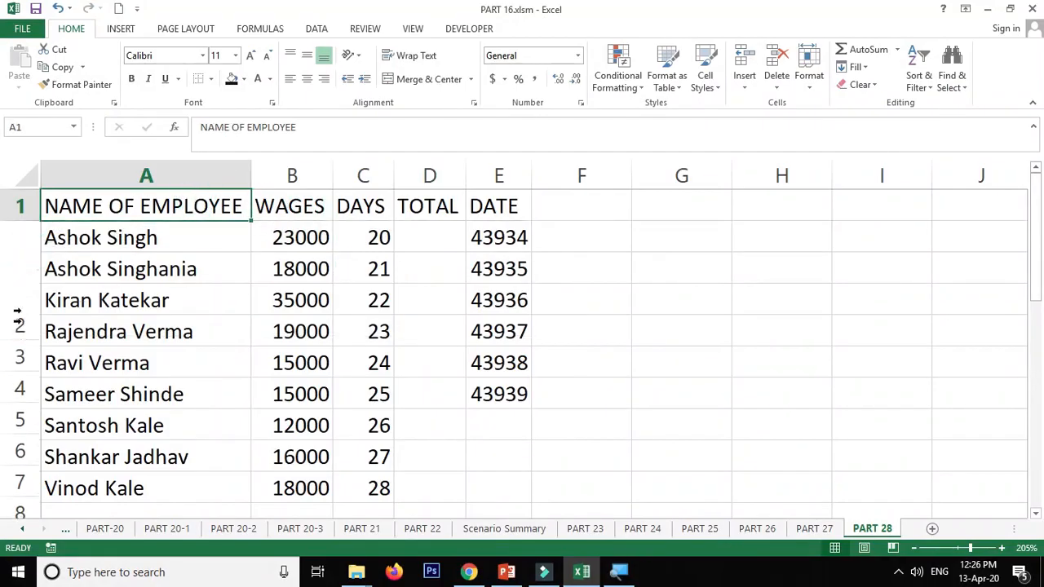
left_click(20, 265)
left_click(809, 73)
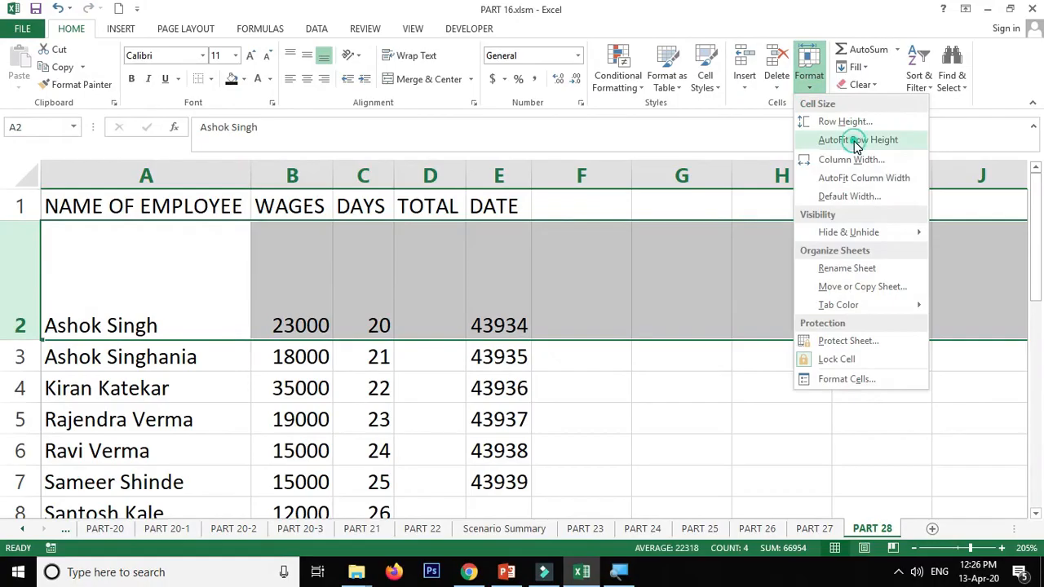
left_click(857, 141)
- Open the sheet's default column width setting and close it without changing the value
left_click(812, 77)
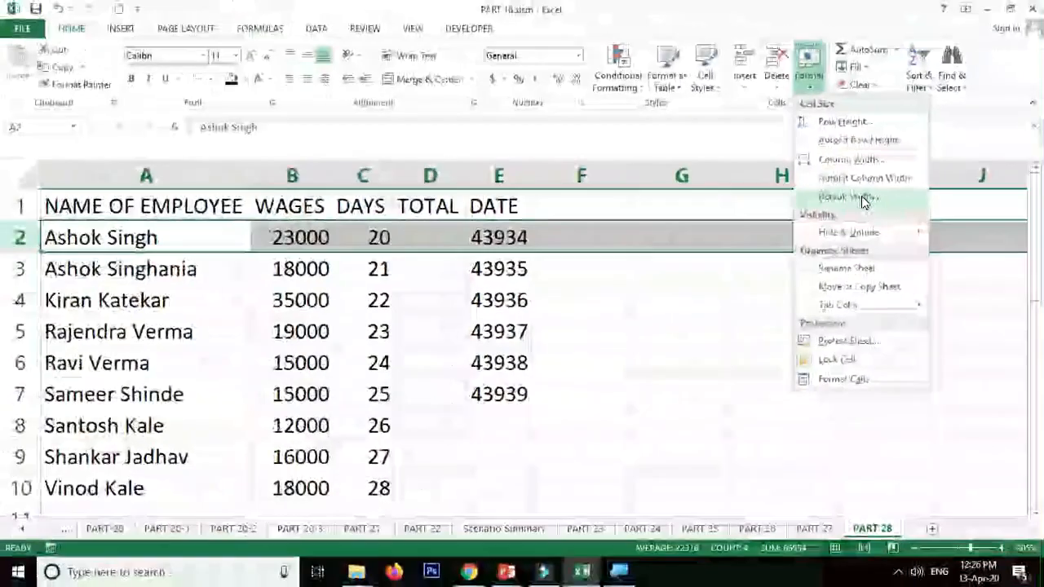
left_click(849, 197)
left_click(506, 313)
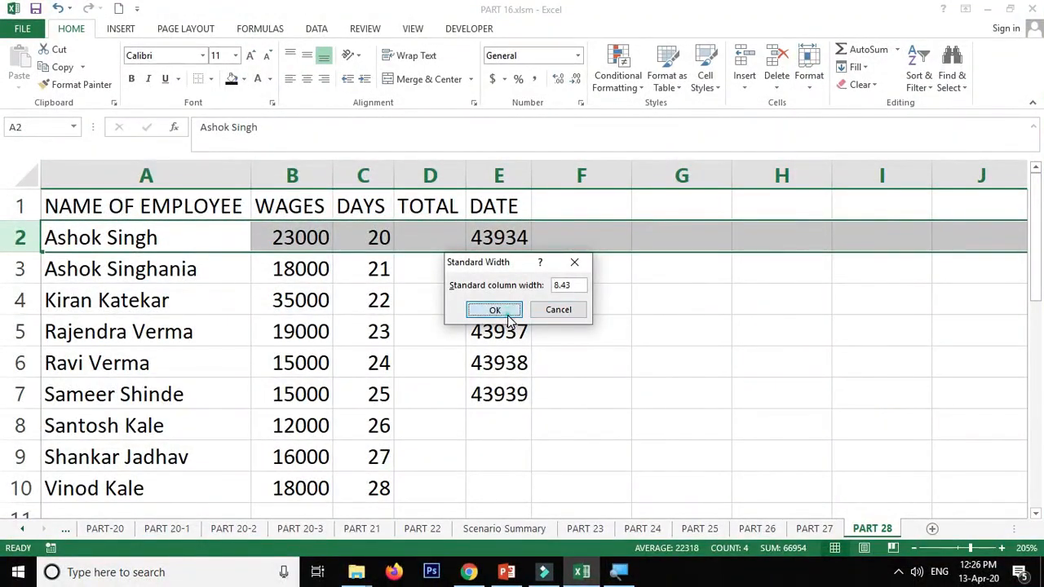
left_click(302, 205)
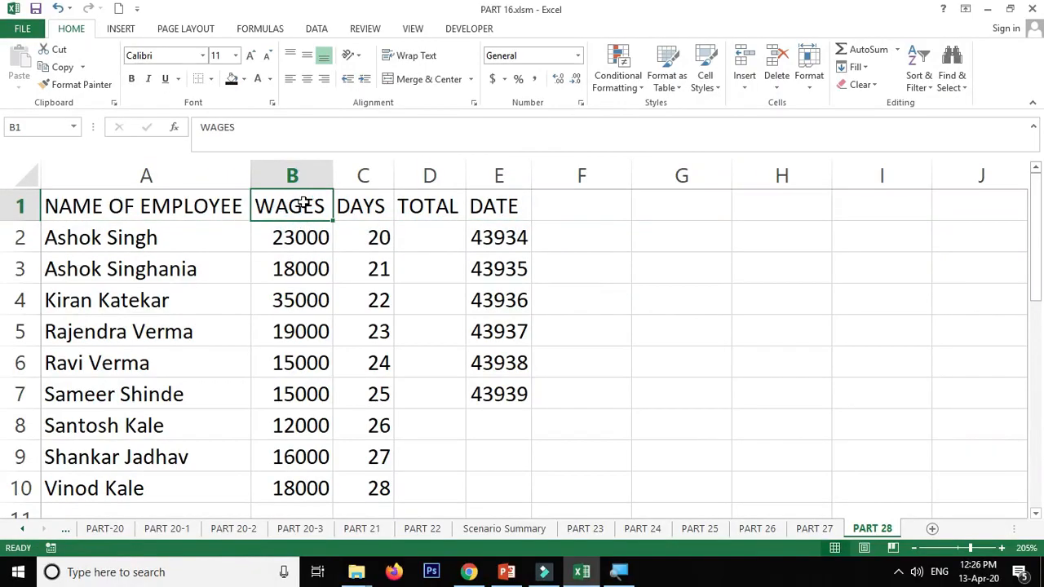
left_click(66, 235)
left_click(191, 175)
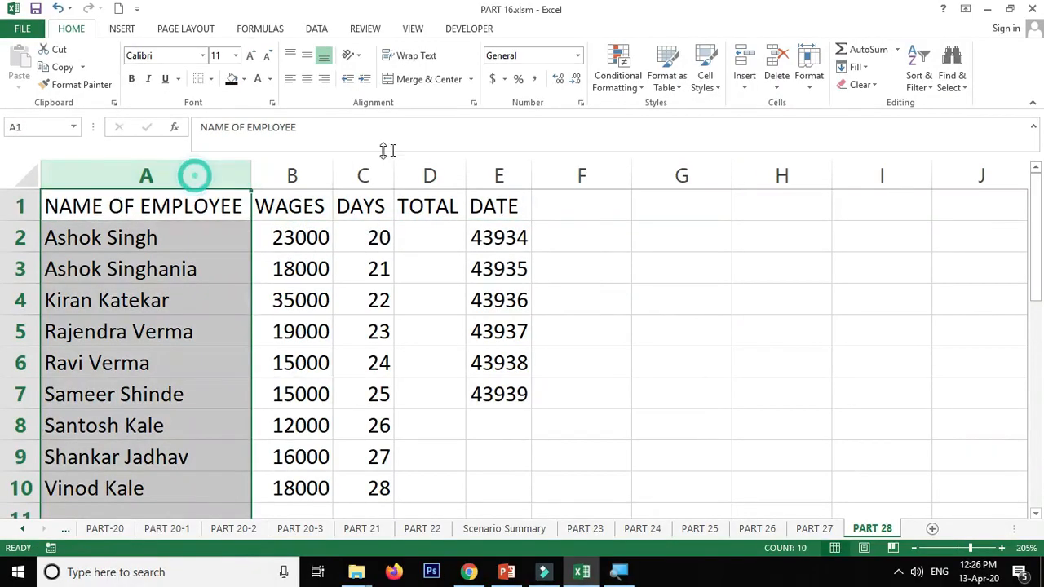
left_click(808, 93)
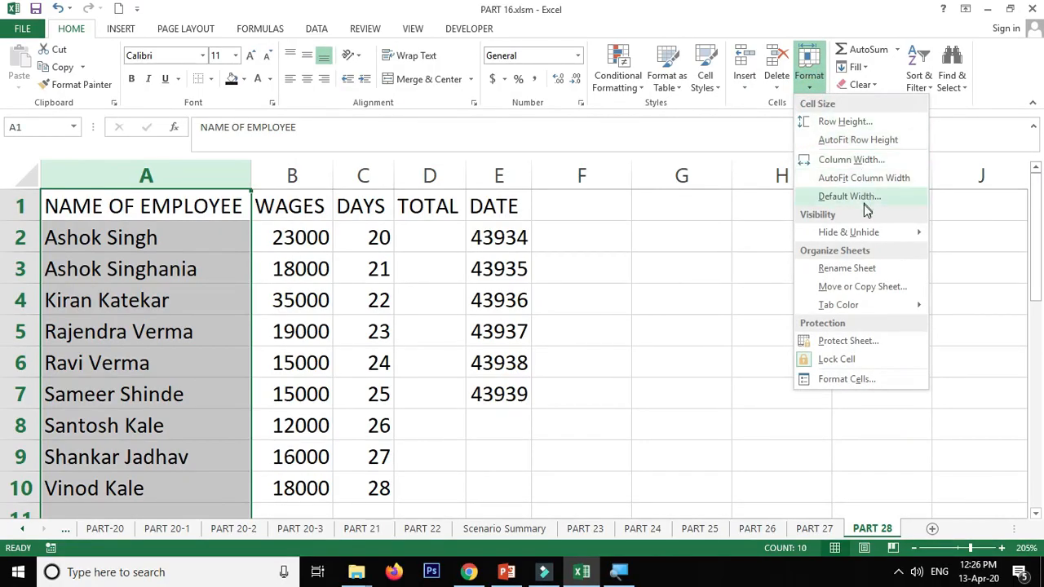
mouse_move(855, 236)
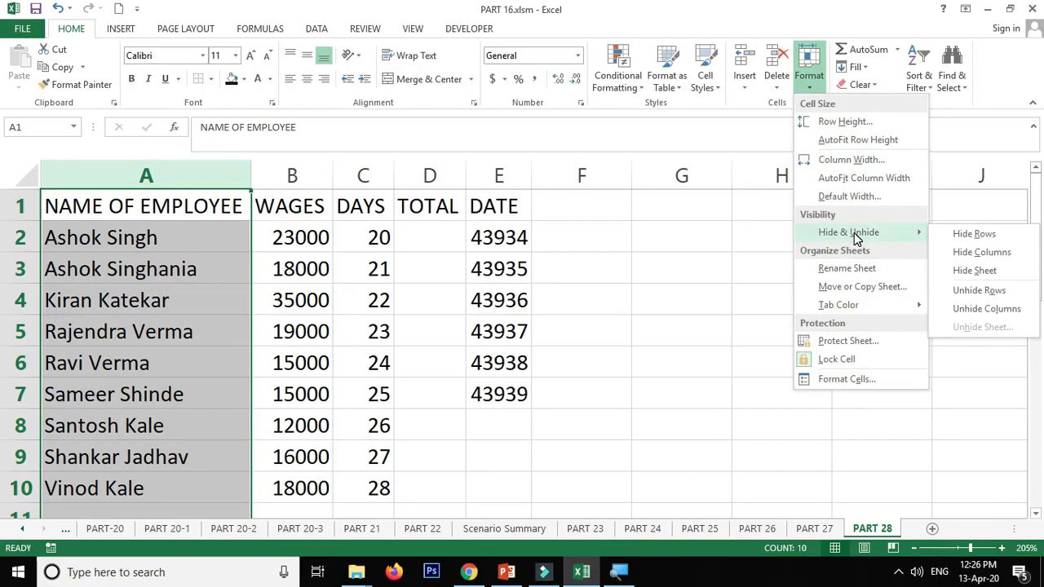
left_click(389, 243)
left_click_drag(480, 176, 345, 173)
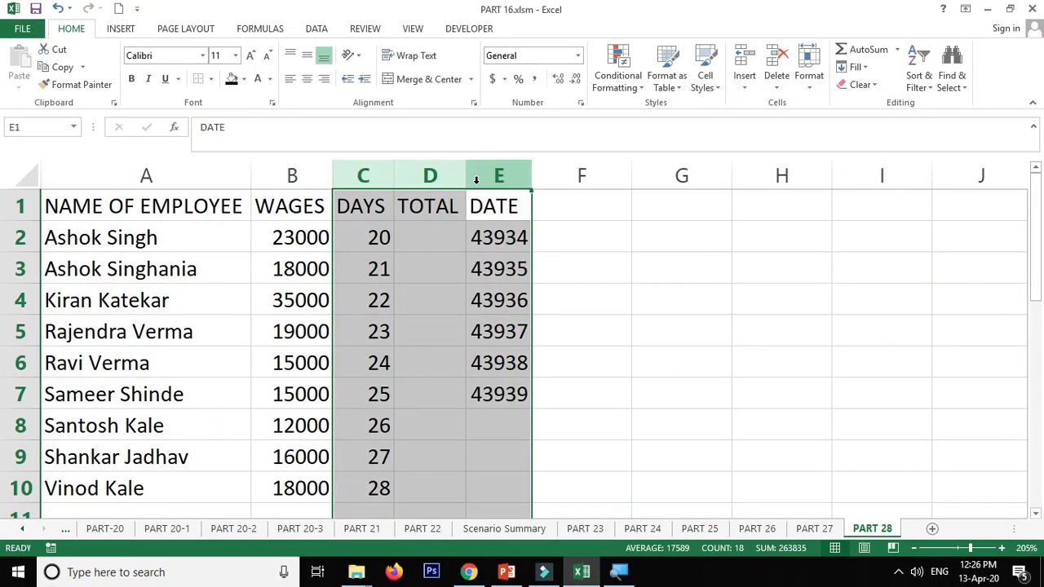
left_click(361, 176)
right_click(353, 177)
left_click(282, 186)
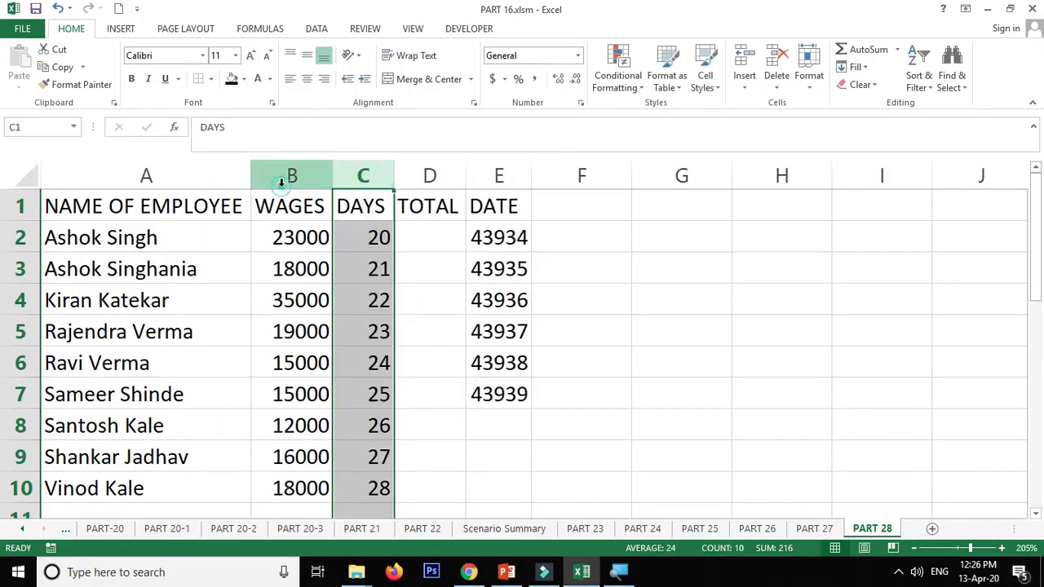
- Insert a new column before WAGES and give it the heading ADDRESS
left_click(282, 175)
right_click(295, 178)
left_click(317, 286)
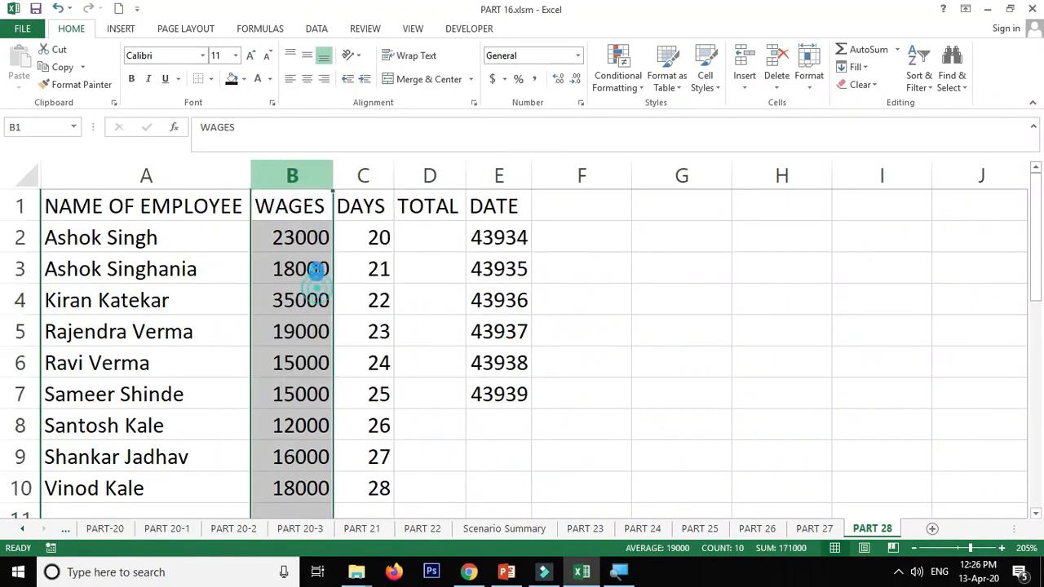
left_click(325, 216)
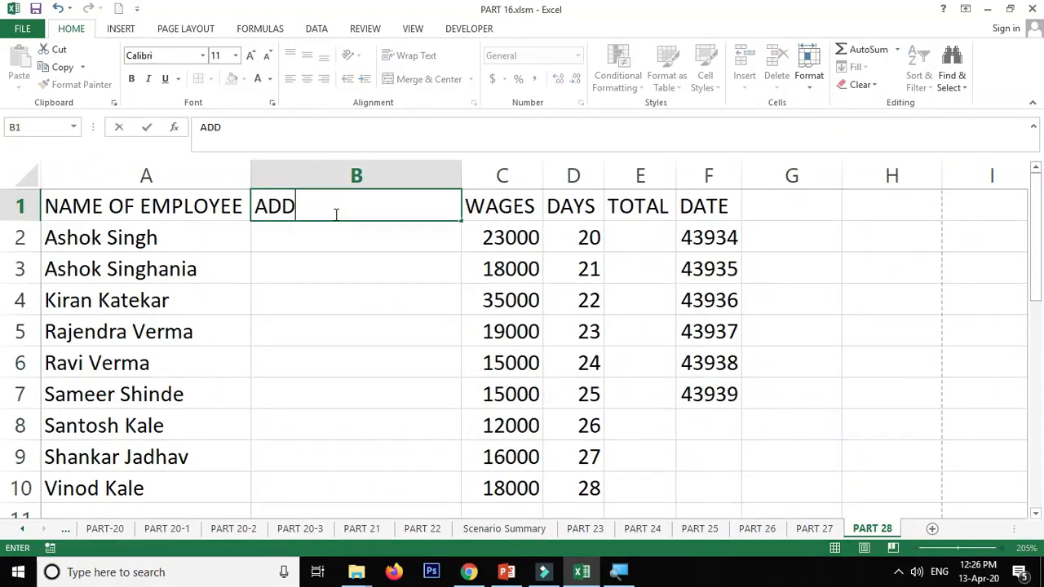
type("S")
key("Return")
- Insert another column between ADDRESS and WAGES and give it the heading CONTACTS
right_click(488, 176)
left_click(522, 278)
left_click(521, 206)
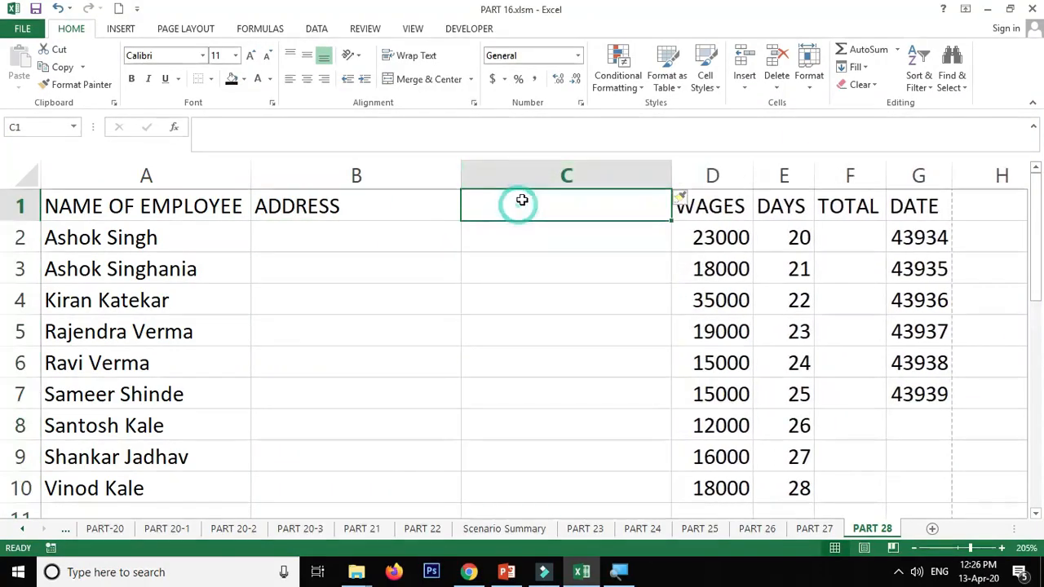
type("CONTA")
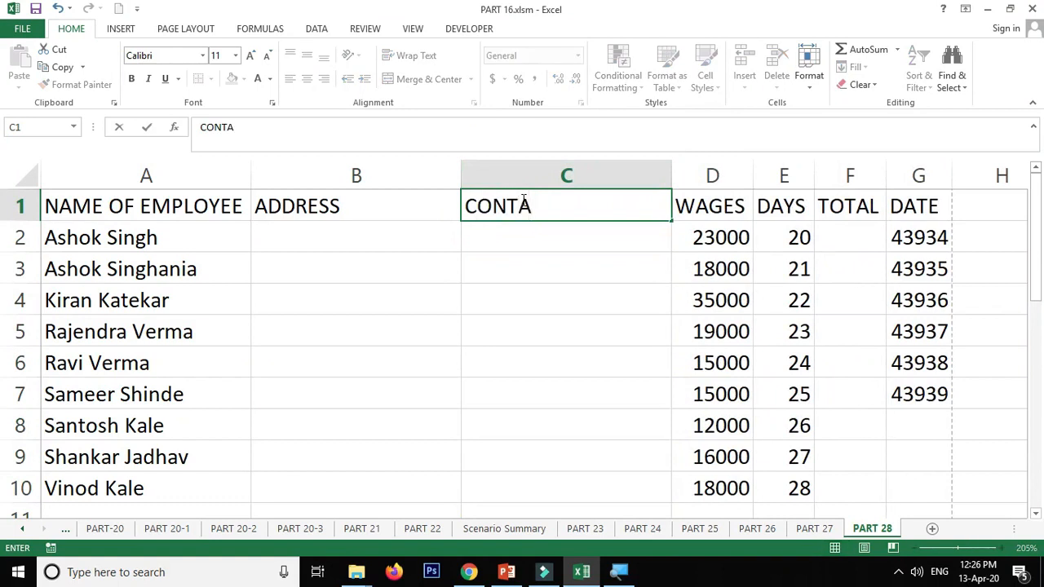
type("CTS")
key("Return")
left_click_drag(540, 176, 366, 177)
left_click_drag(540, 171, 382, 175)
left_click(809, 90)
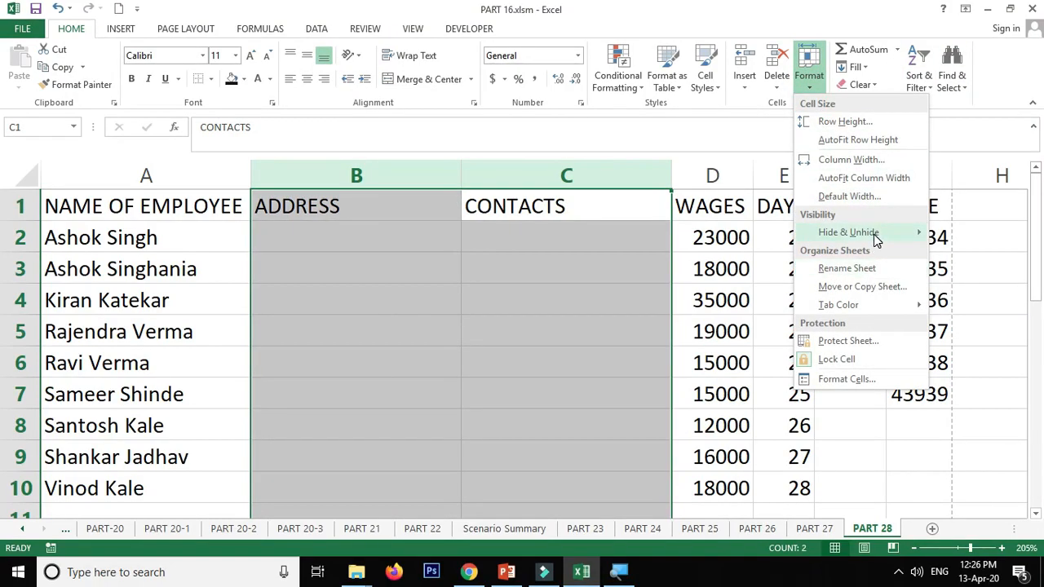
mouse_move(874, 234)
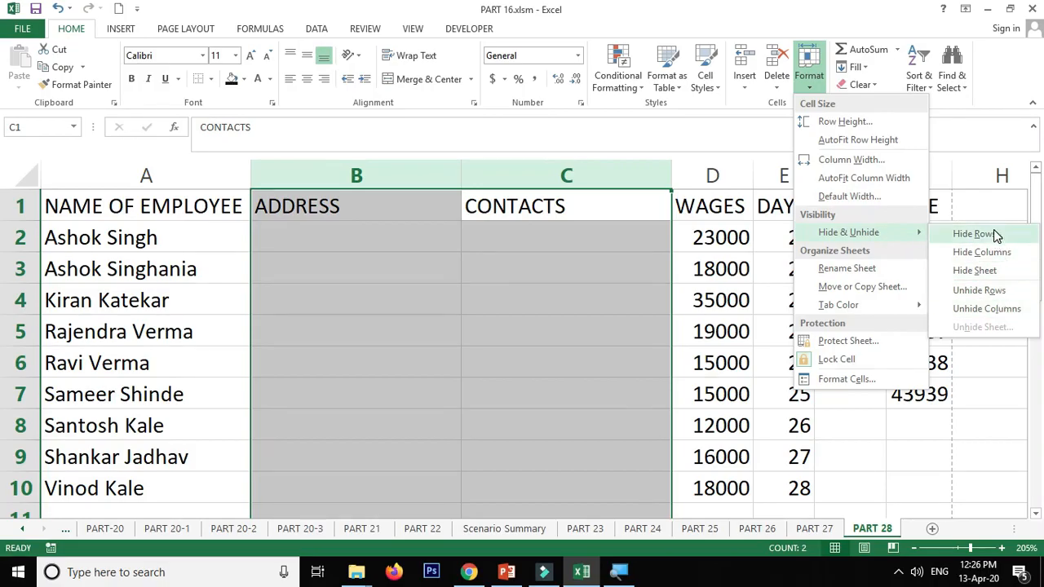
left_click(492, 168)
- Hide the ADDRESS and CONTACTS columns together
left_click_drag(549, 177, 379, 168)
right_click(379, 168)
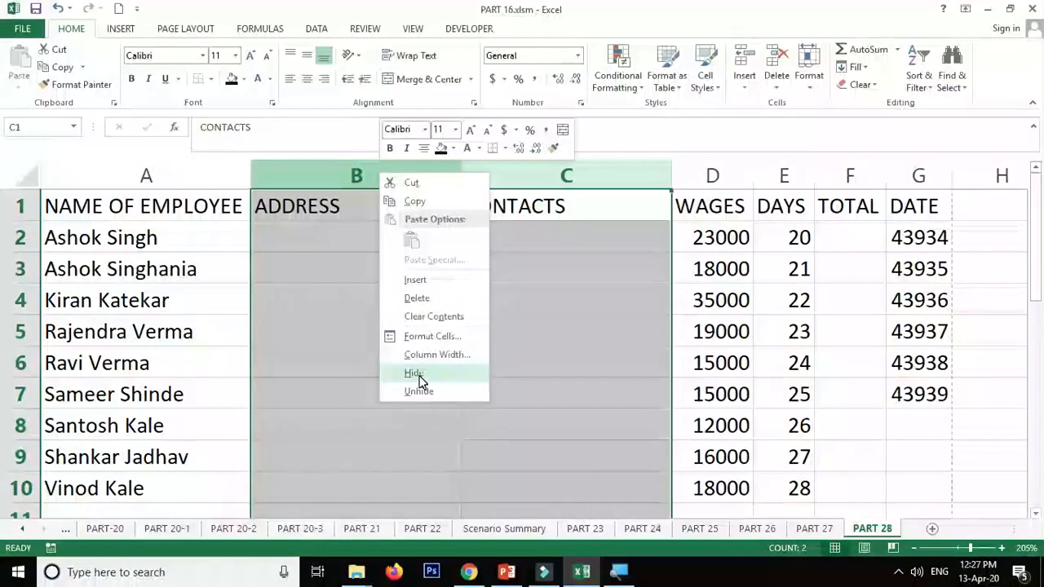
left_click(415, 373)
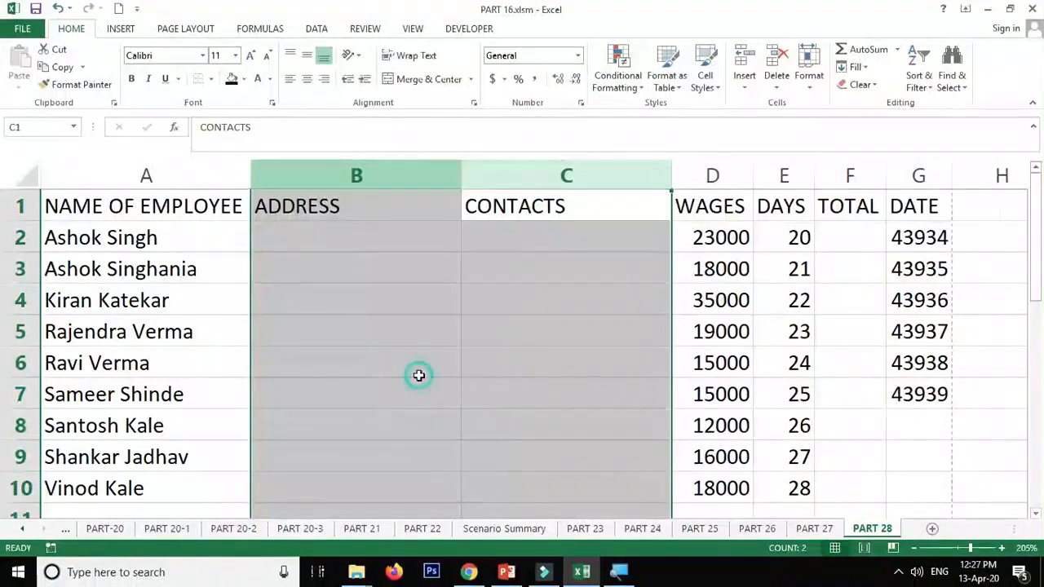
left_click(322, 273)
- Unhide the hidden columns between NAME OF EMPLOYEE and WAGES by selecting both neighbouring columns
left_click(155, 178)
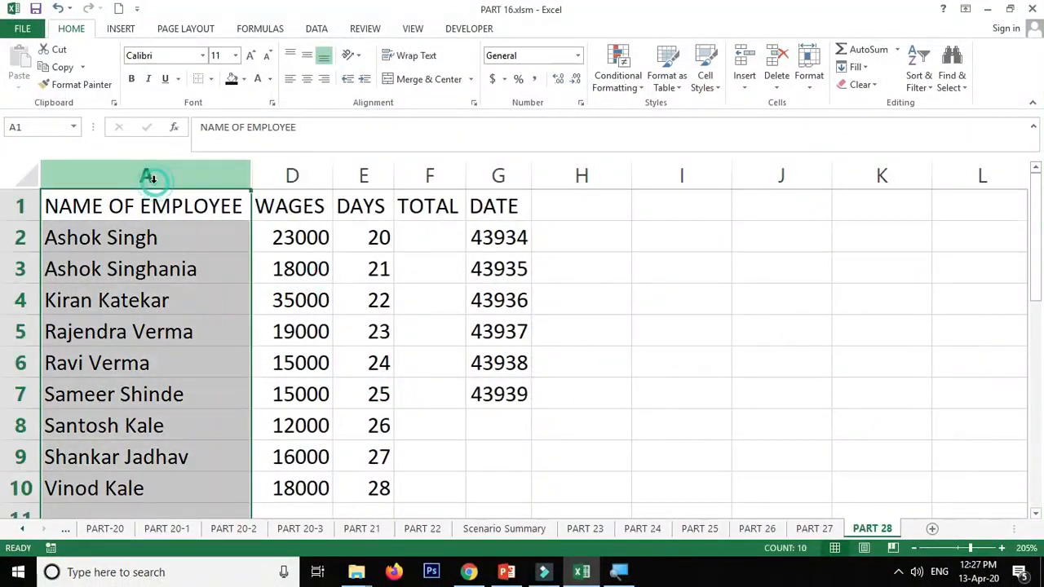
left_click(289, 174)
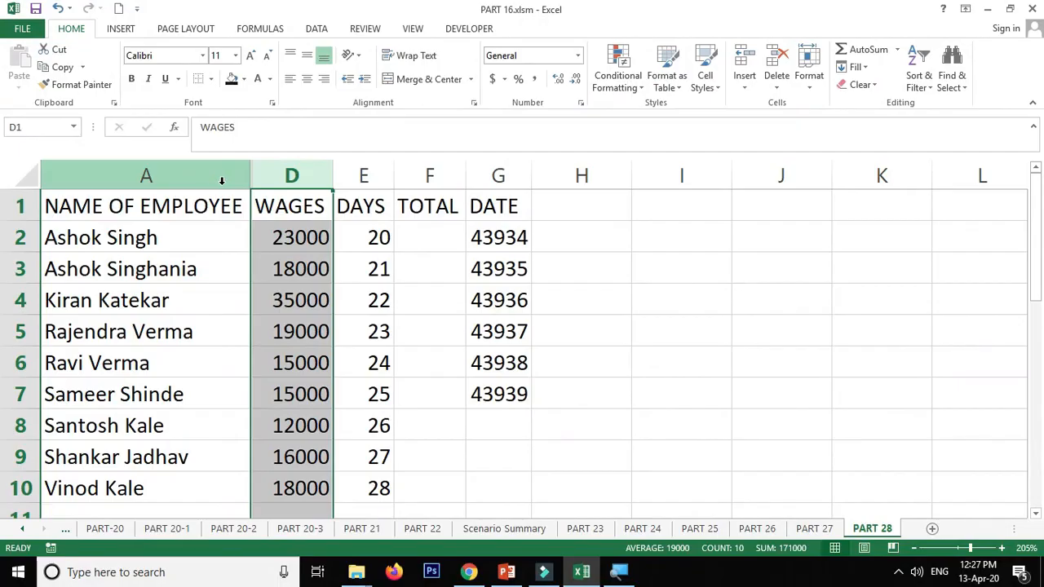
left_click_drag(209, 175, 292, 176)
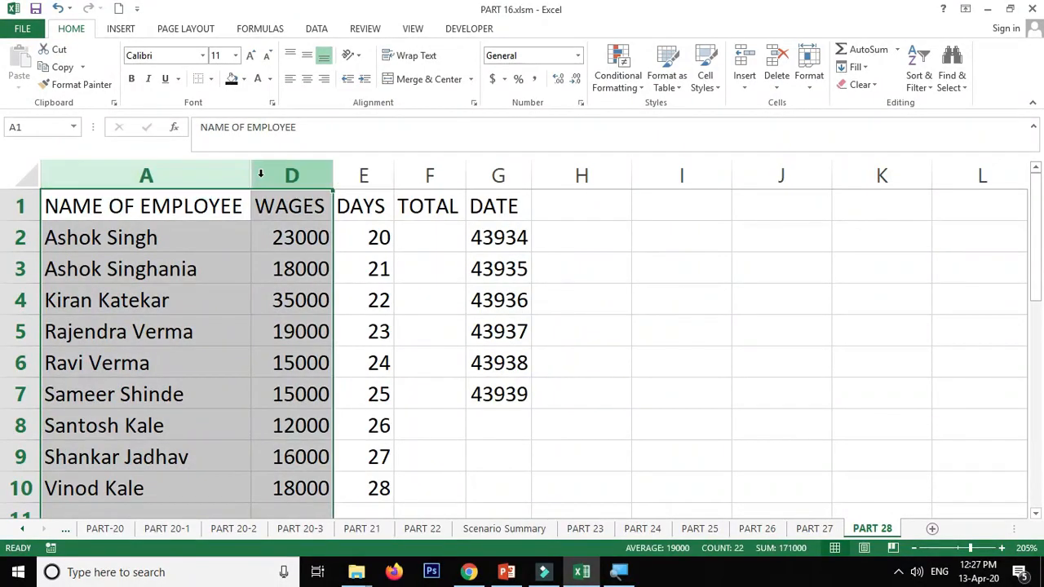
right_click(259, 173)
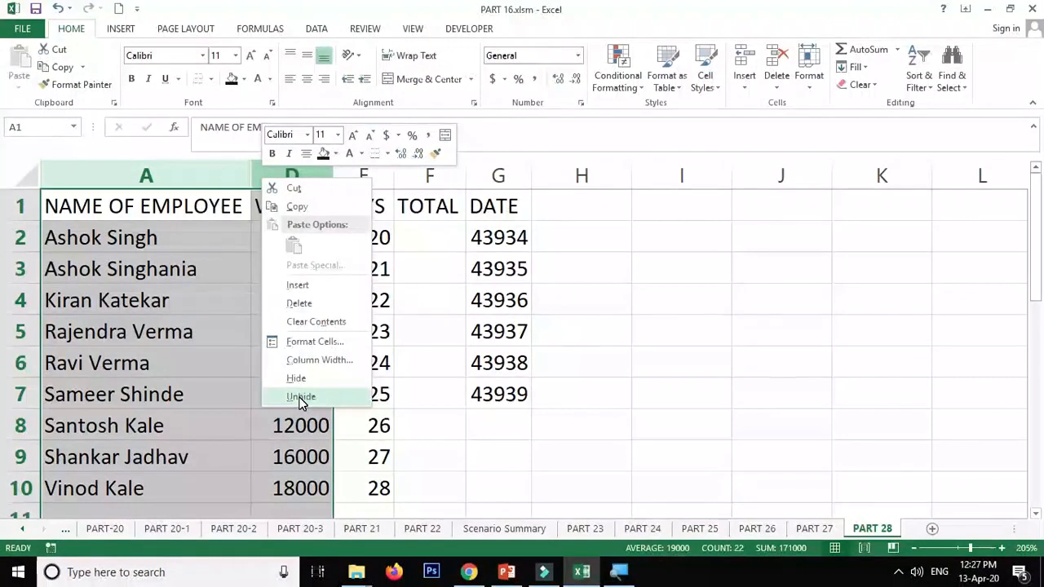
left_click(304, 398)
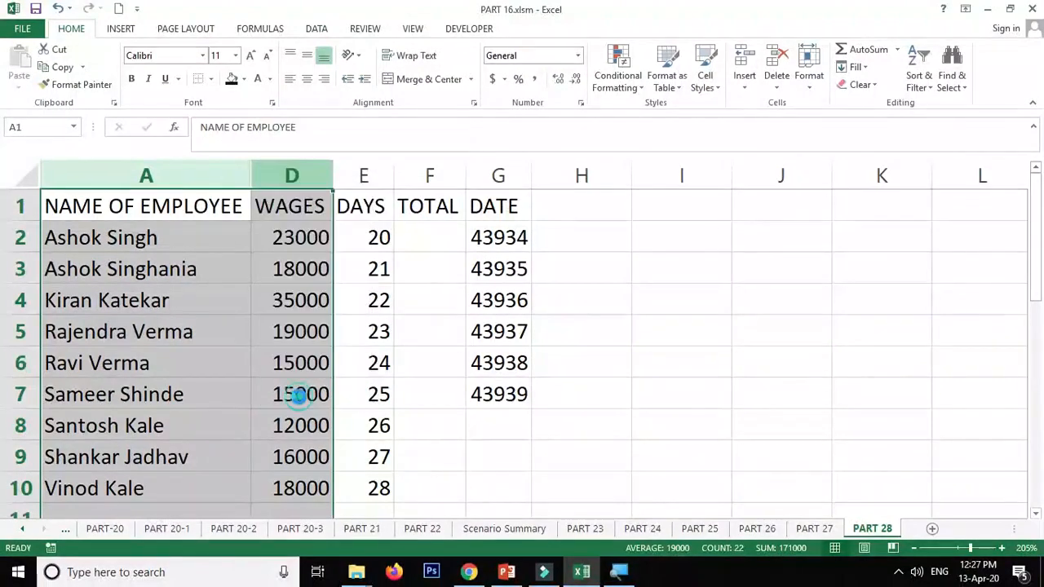
left_click(530, 210)
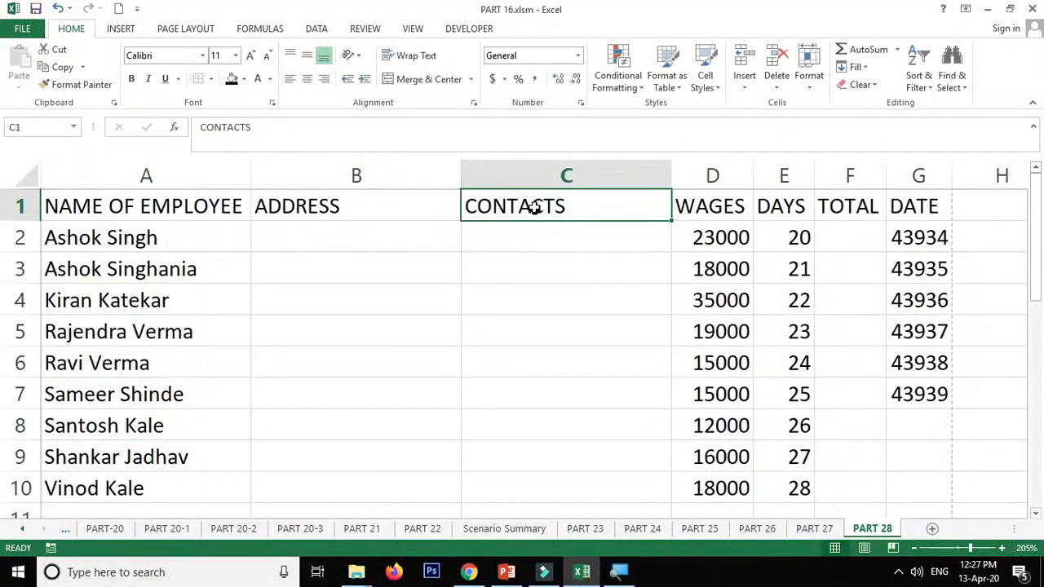
- Show the hide and unhide options for the selected ADDRESS and CONTACTS columns, closing them without applying any
left_click_drag(575, 165, 403, 168)
left_click(809, 77)
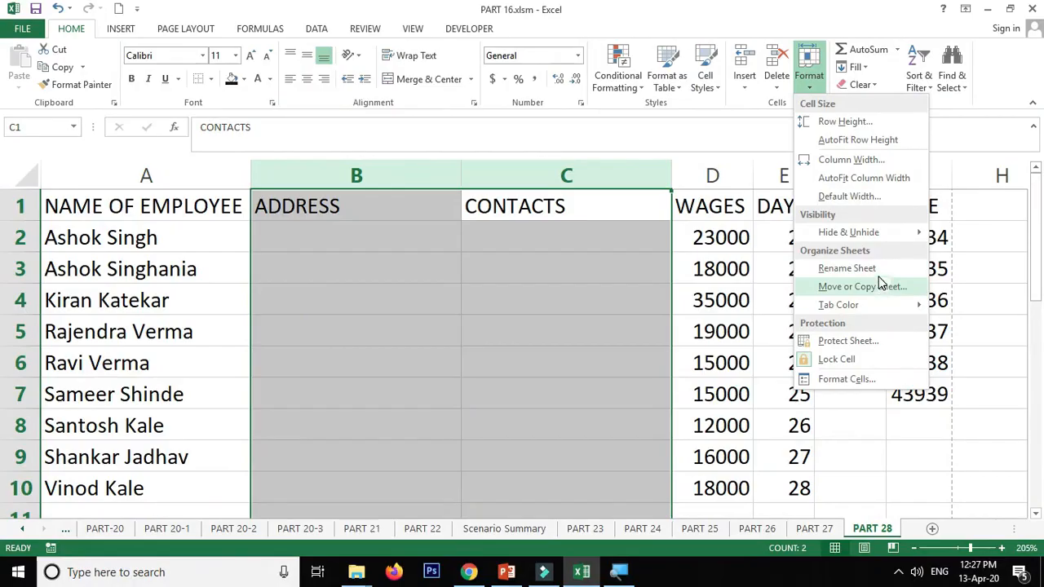
mouse_move(883, 238)
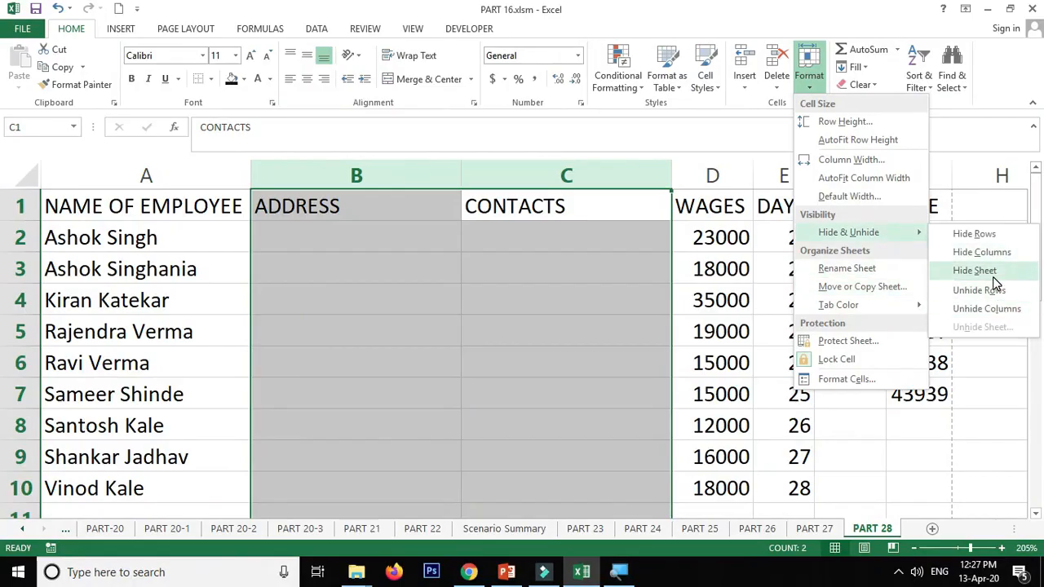
left_click(569, 406)
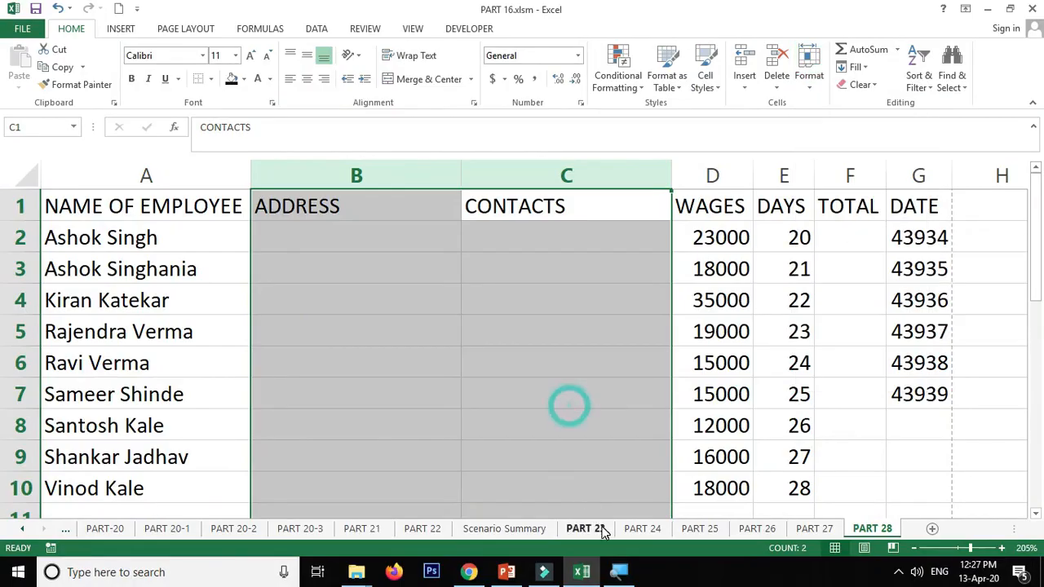
left_click(431, 182)
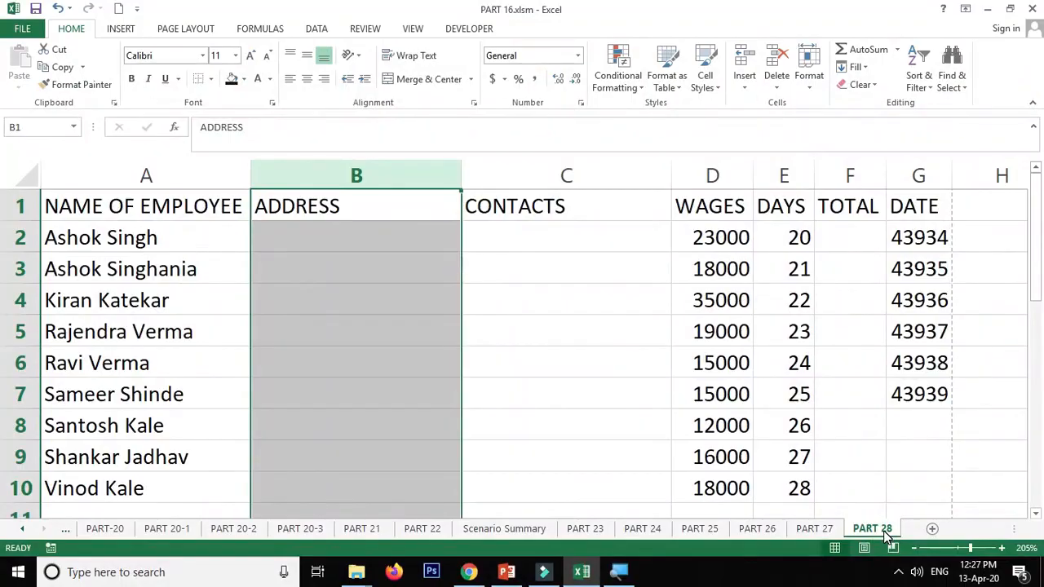
- Hide the PART 28 sheet and unhide it again while on the PART 27 sheet
right_click(887, 535)
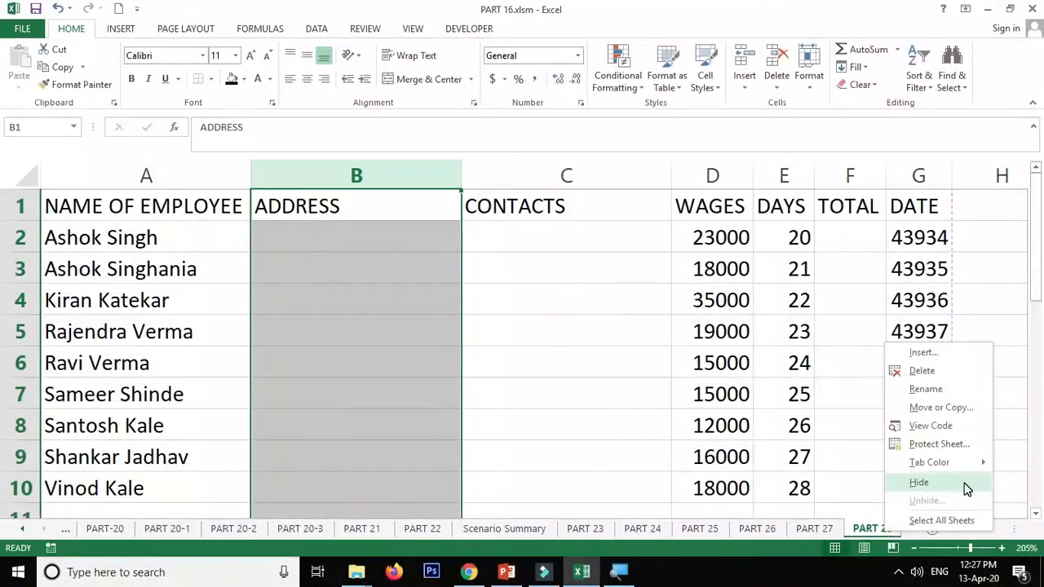
left_click(966, 487)
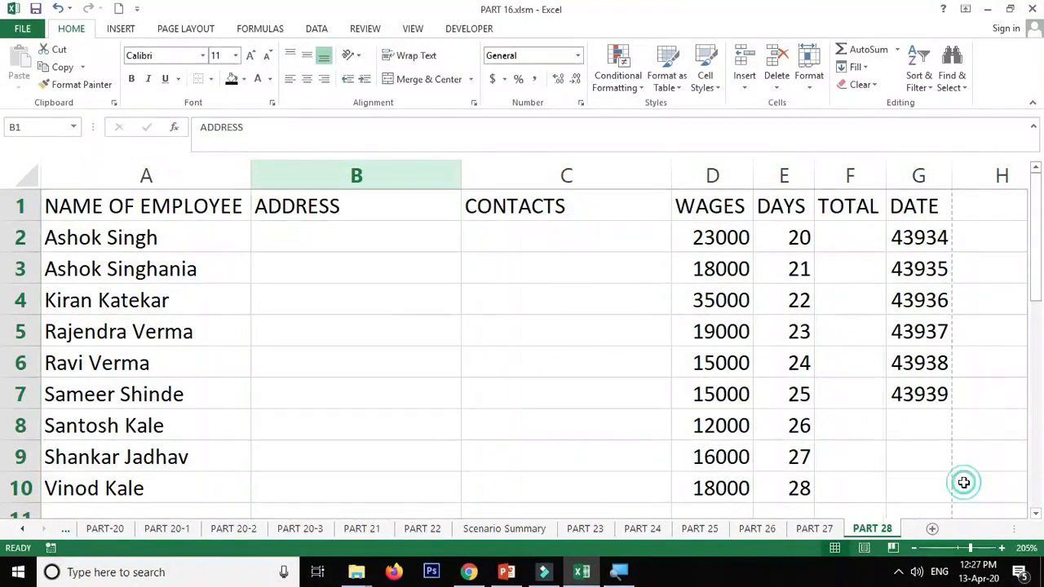
left_click(820, 531)
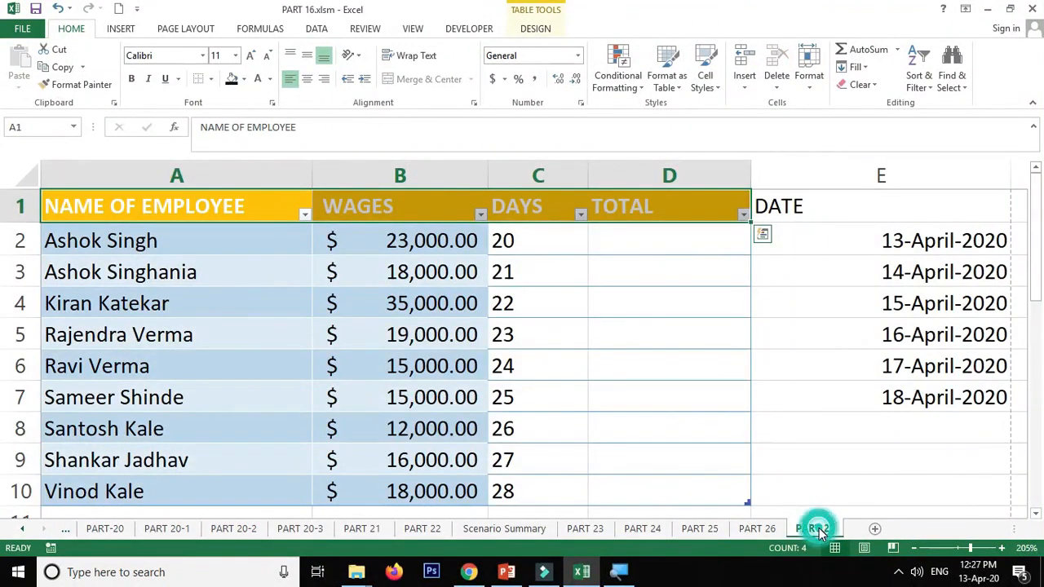
right_click(821, 531)
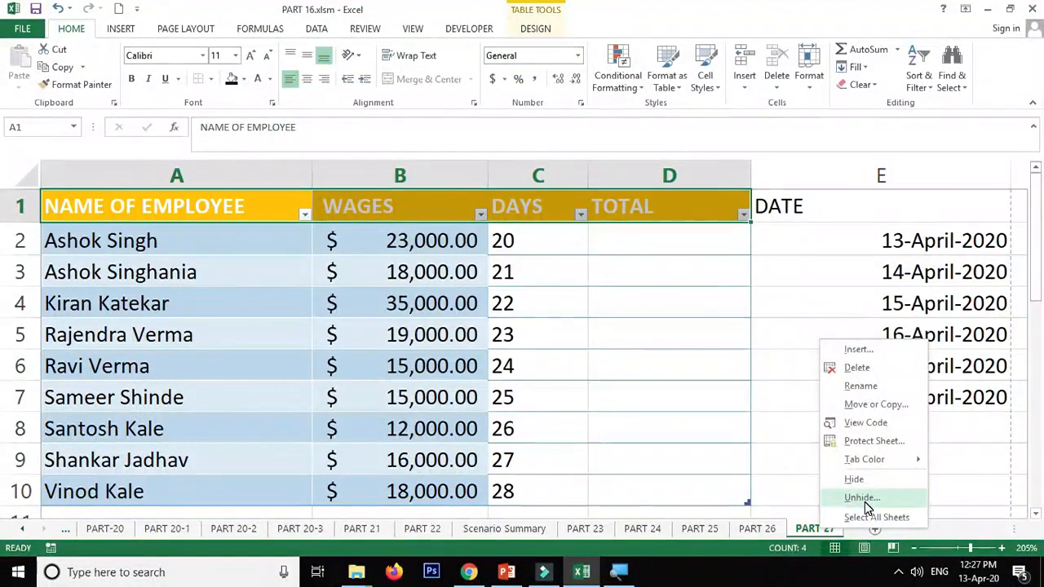
left_click(865, 500)
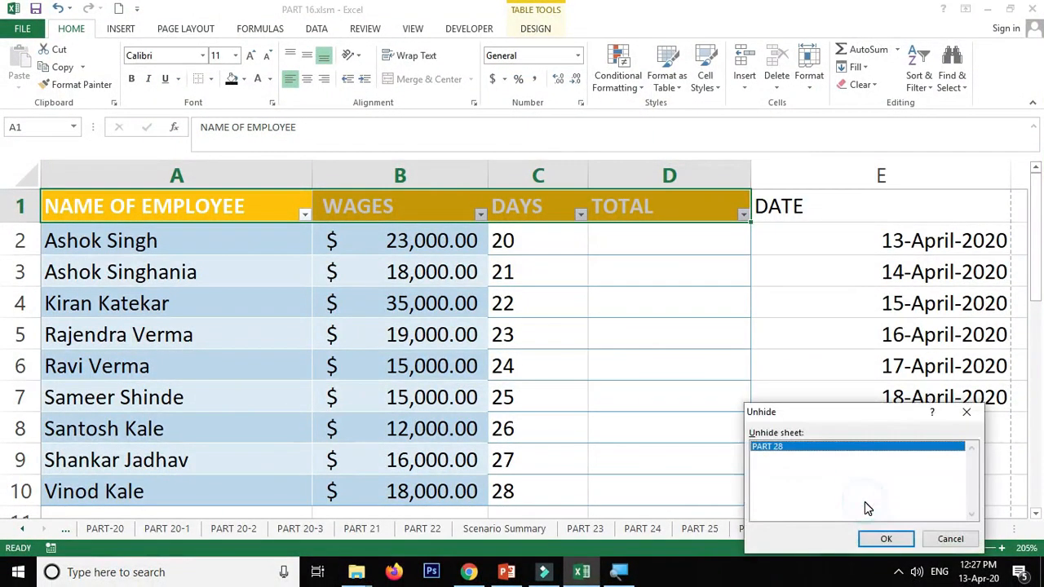
left_click(888, 538)
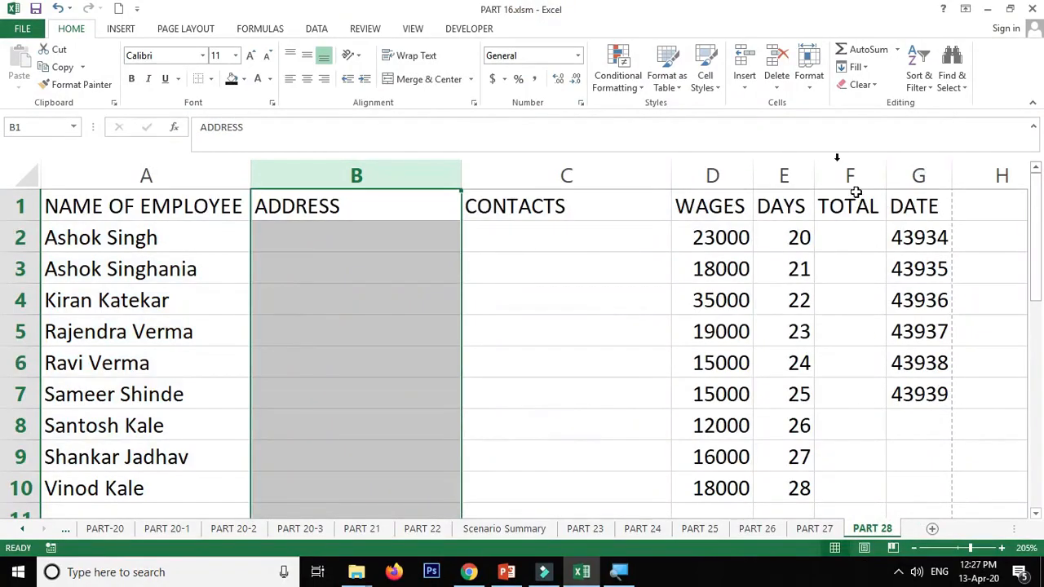
- Start renaming the PART 28 sheet and leave the rename without entering a new name
left_click(808, 86)
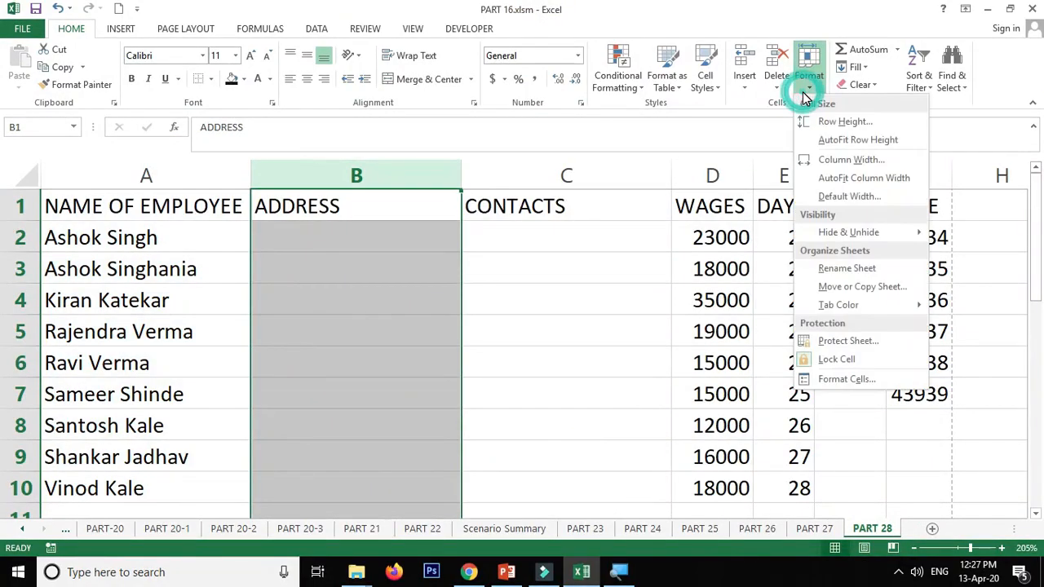
left_click(867, 270)
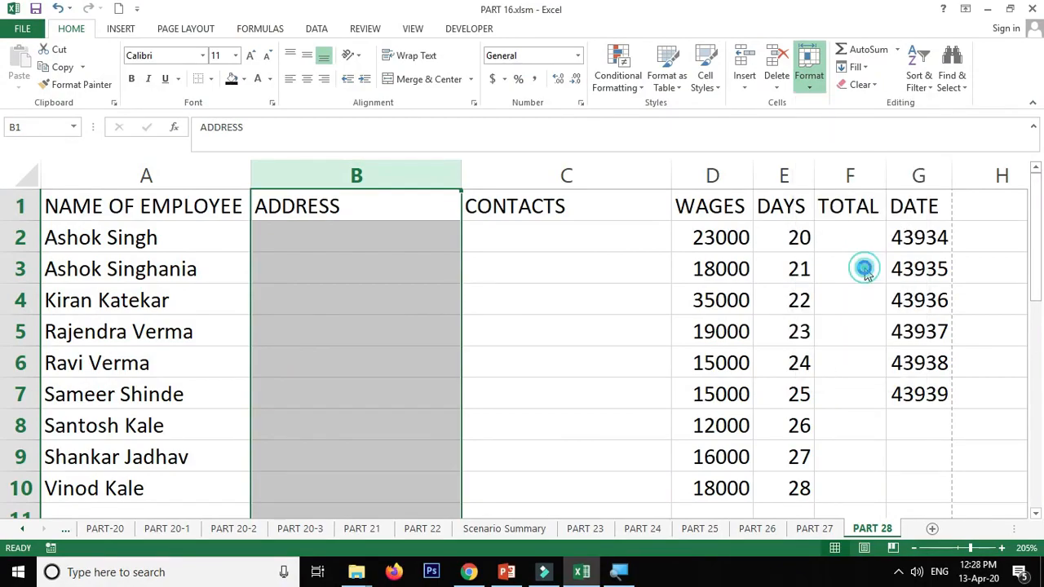
key("Return")
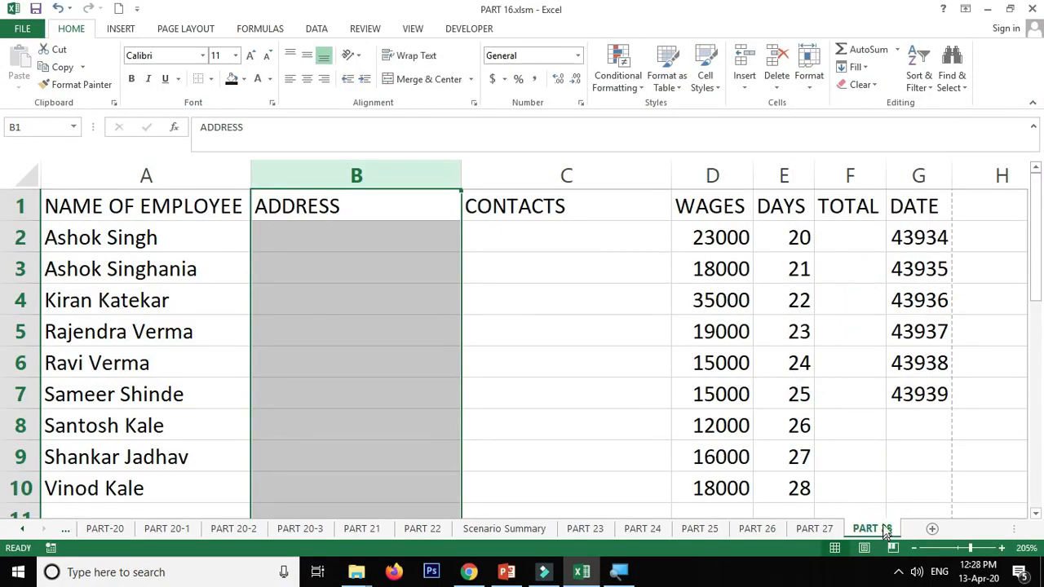
- Examine the Move or Copy options for the PART 28 sheet and close them without moving it
left_click(807, 82)
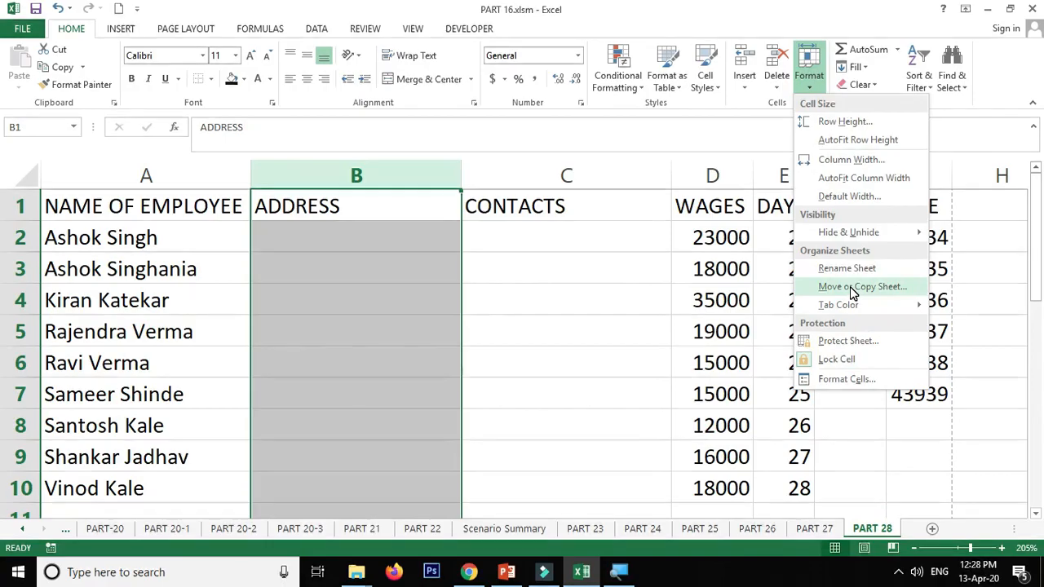
left_click(890, 501)
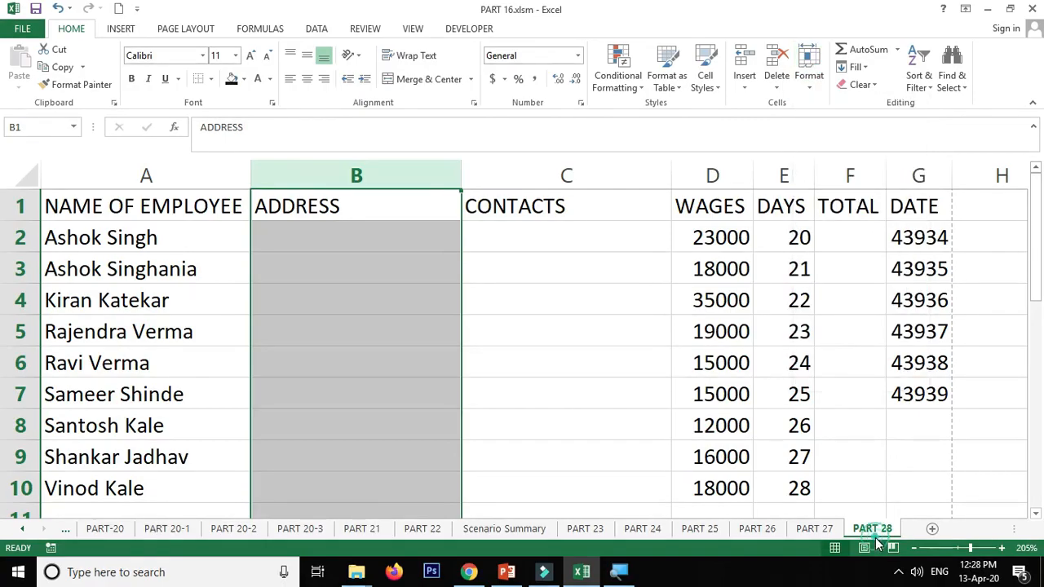
left_click(811, 83)
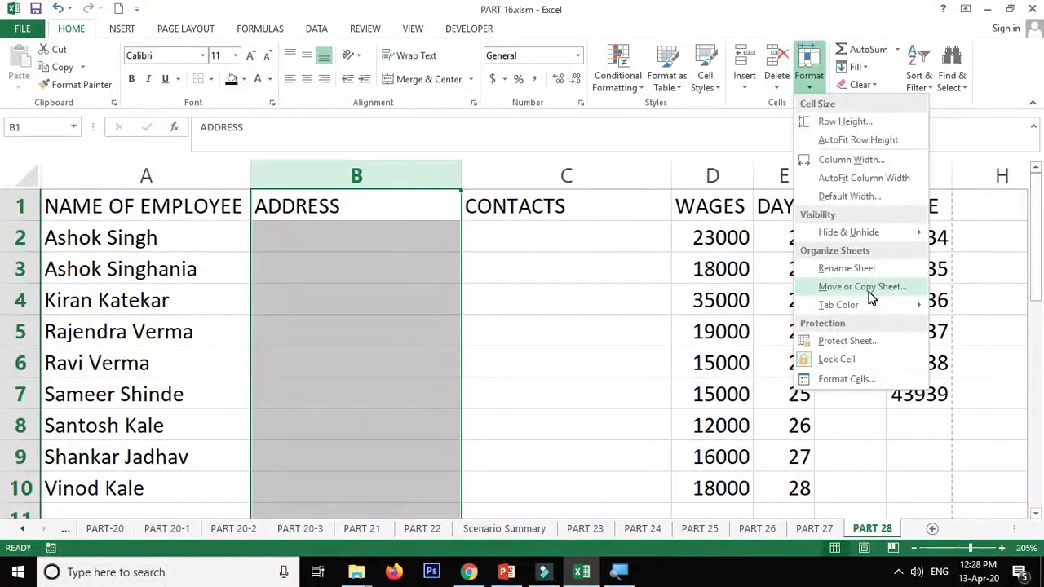
left_click(863, 288)
key("Escape")
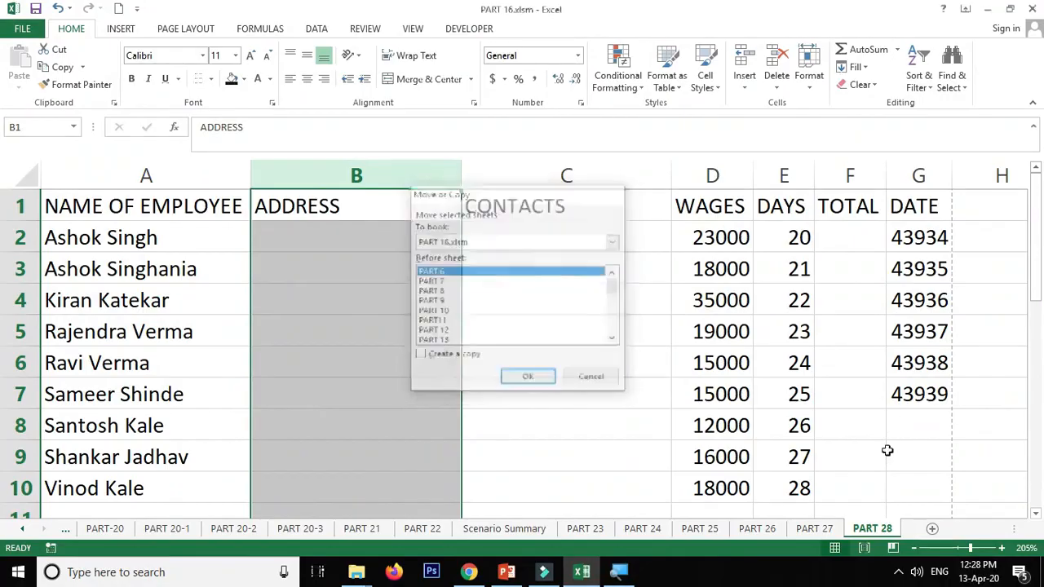
right_click(882, 530)
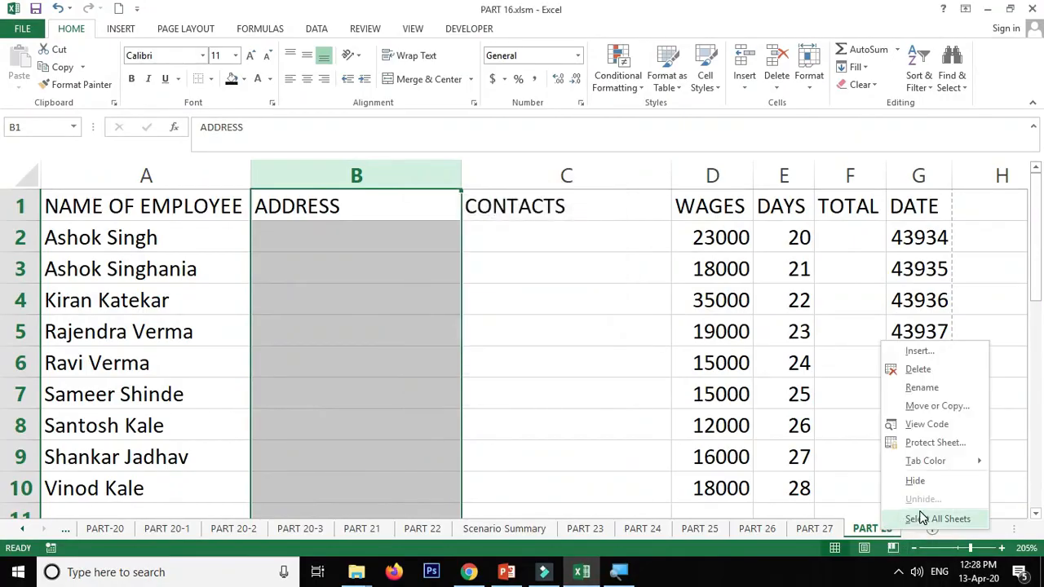
left_click(935, 407)
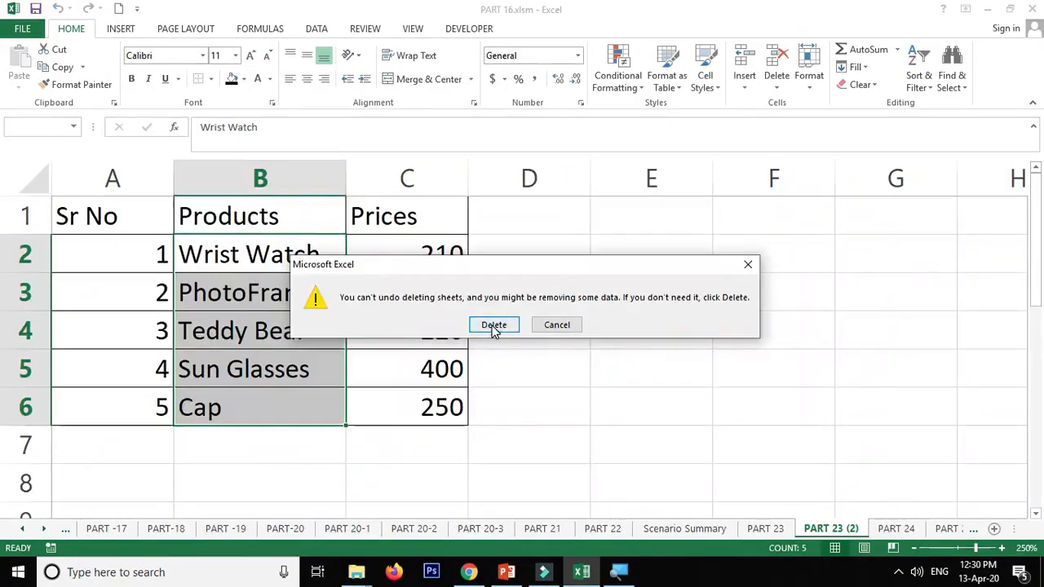
left_click(494, 324)
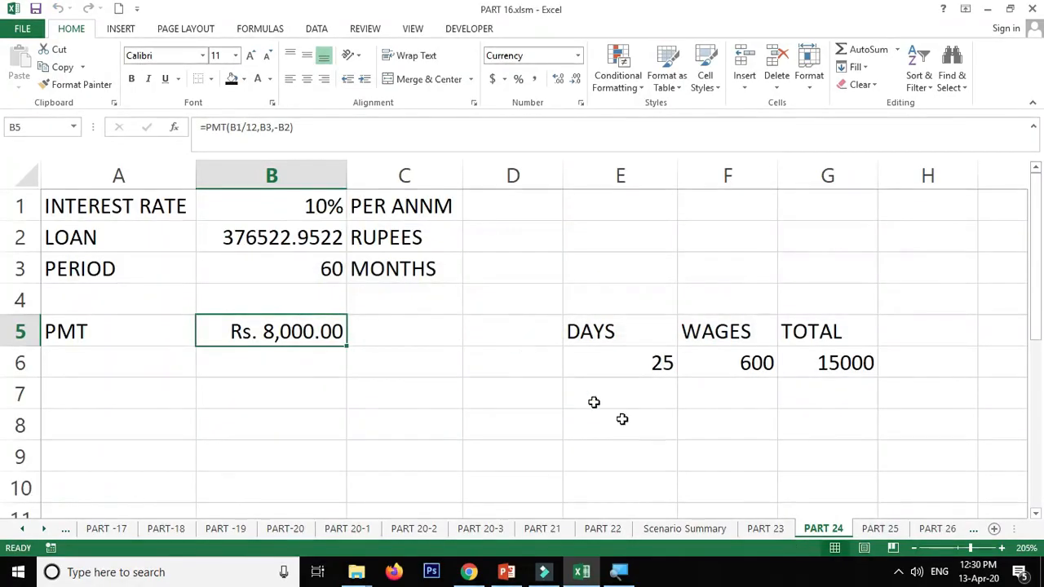
- Show the Move or Copy settings for the PART 24 sheet with Create a copy enabled, and cancel
right_click(822, 532)
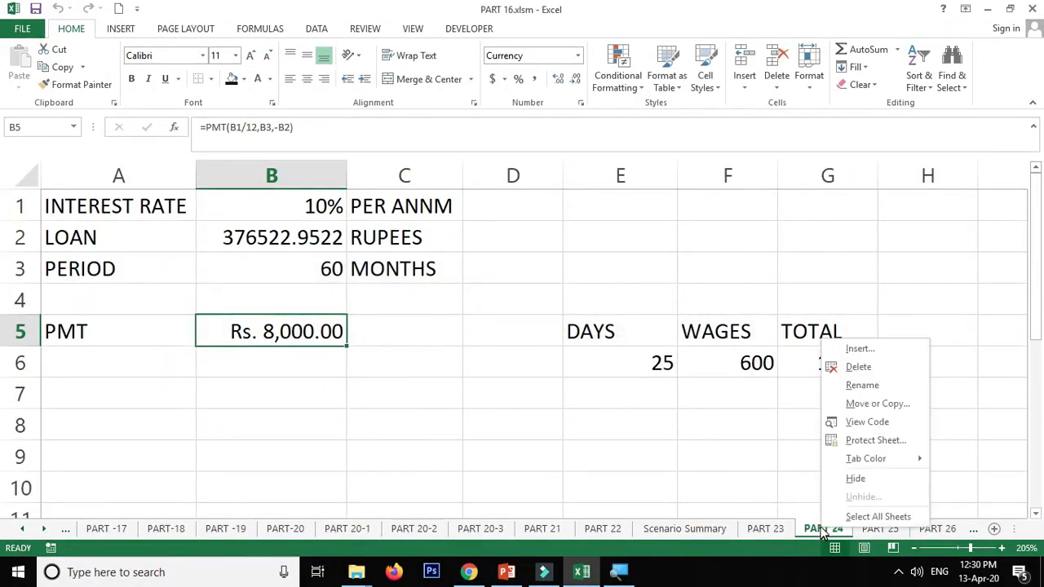
left_click(875, 404)
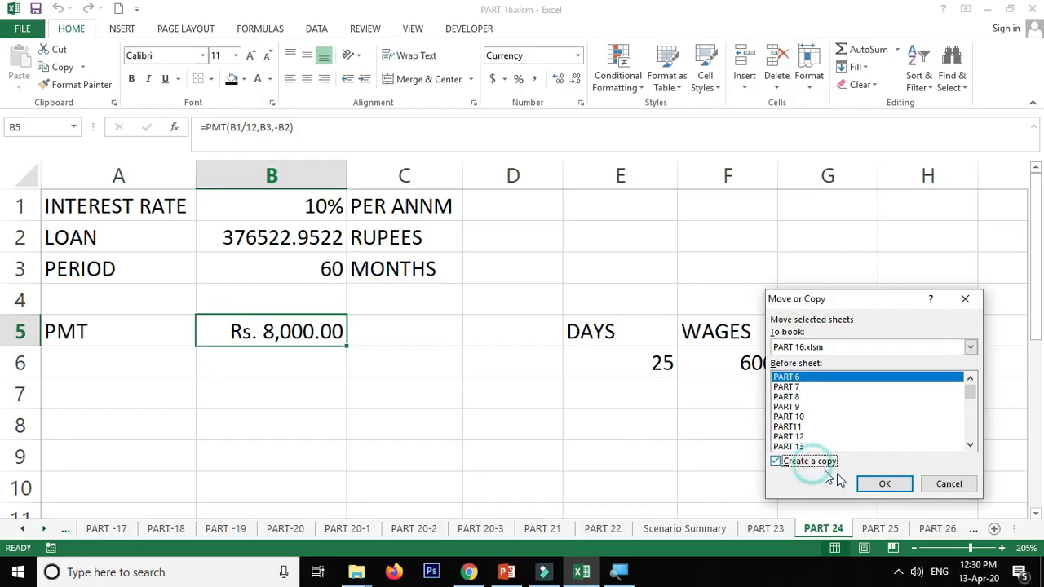
left_click(946, 485)
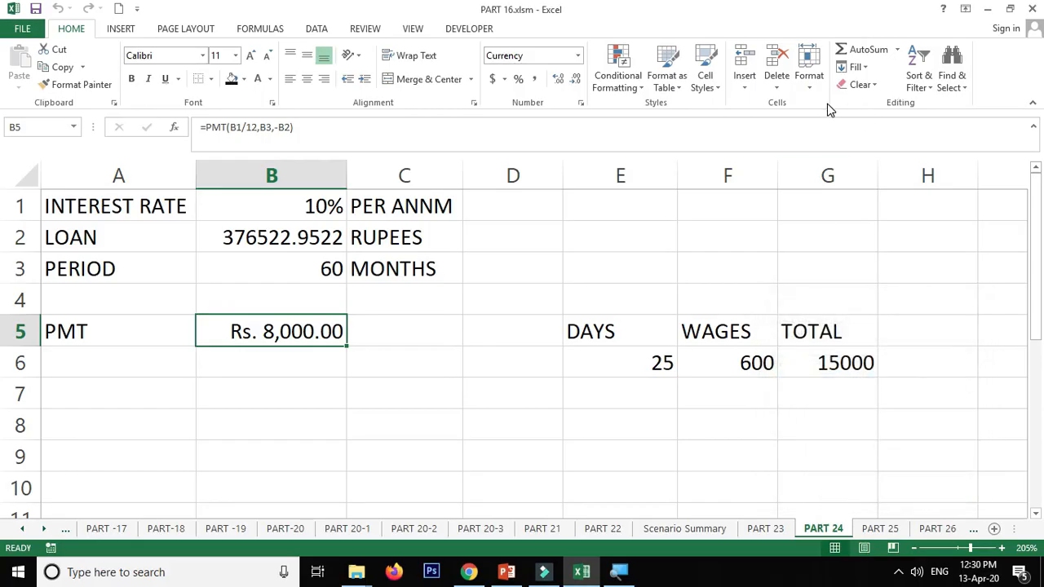
- Look through the tab colour choices available for the PART 24 sheet without applying one
left_click(816, 82)
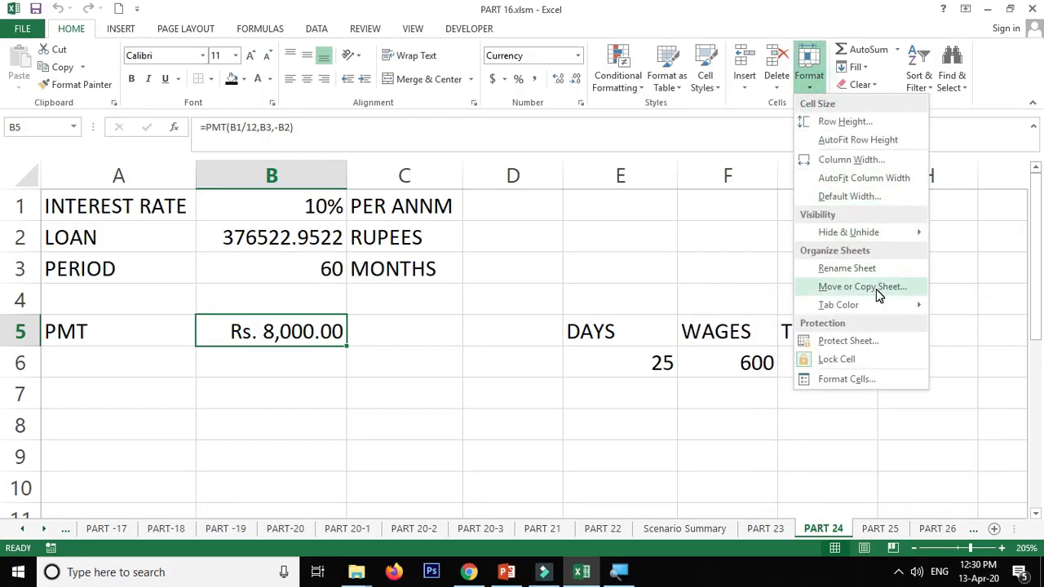
mouse_move(877, 305)
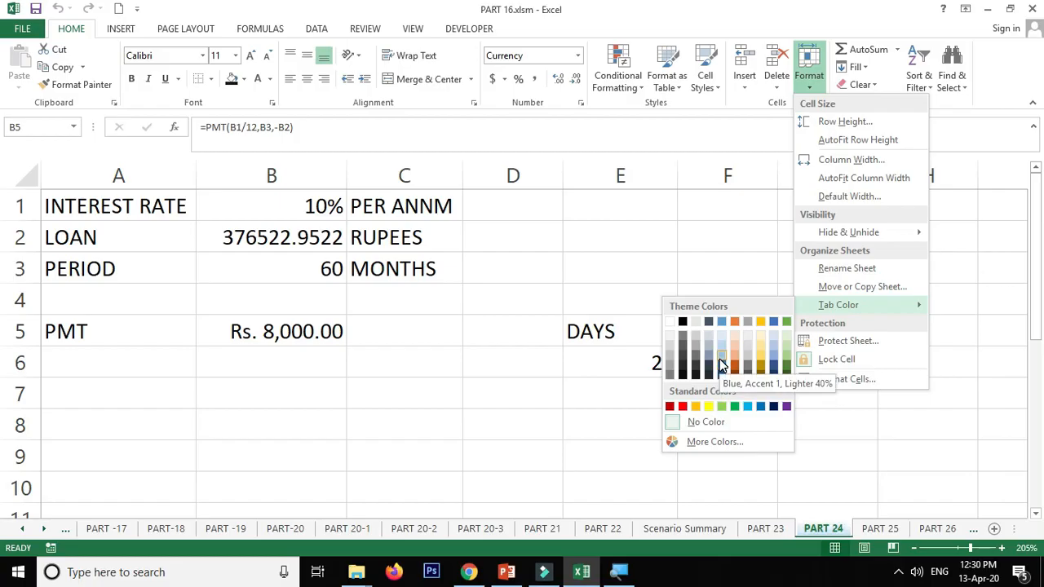
left_click(895, 310)
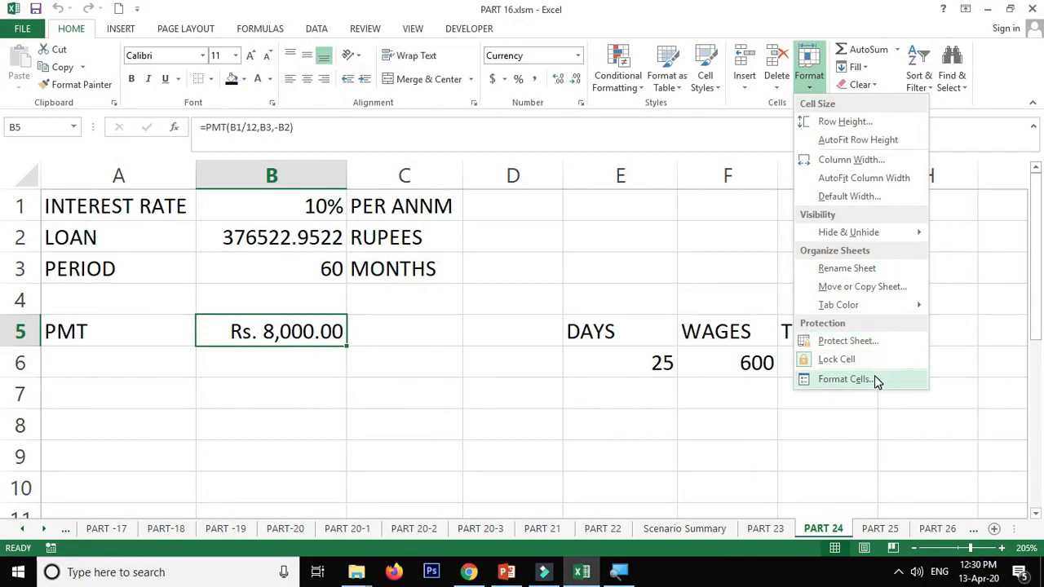
- Browse the Custom, Special, Scientific and Fraction number categories in Format Cells for cell B5 without applying any
left_click(874, 379)
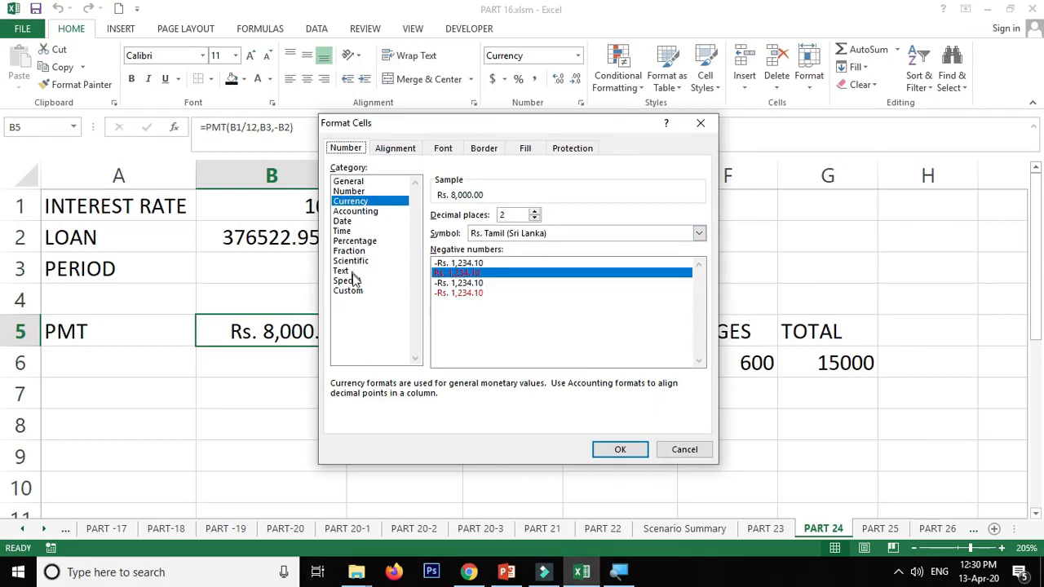
left_click(349, 290)
left_click(347, 280)
left_click(351, 260)
left_click(350, 250)
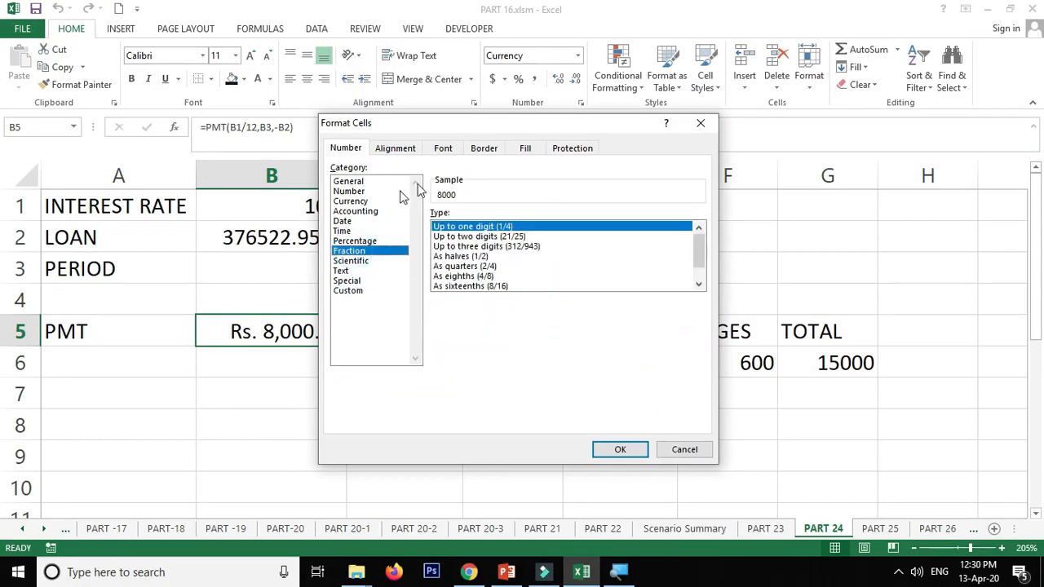
left_click(695, 124)
left_click(583, 106)
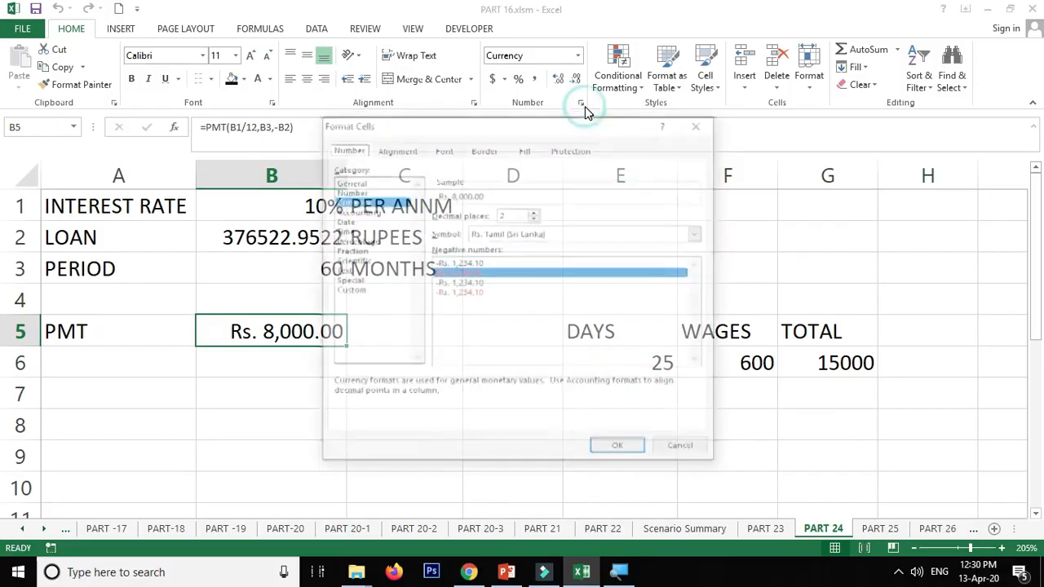
key("Escape")
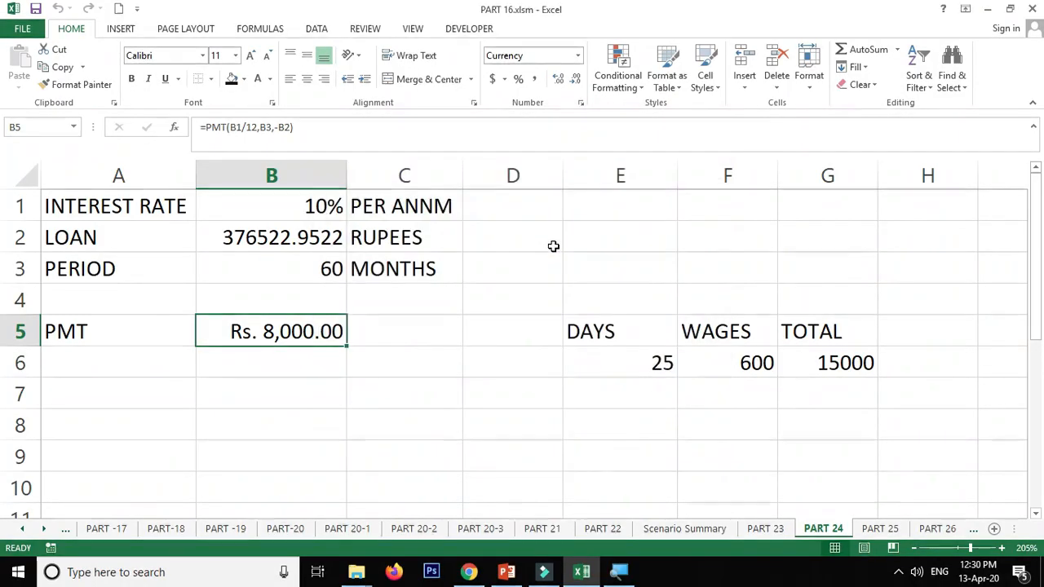
left_click(810, 89)
left_click(810, 90)
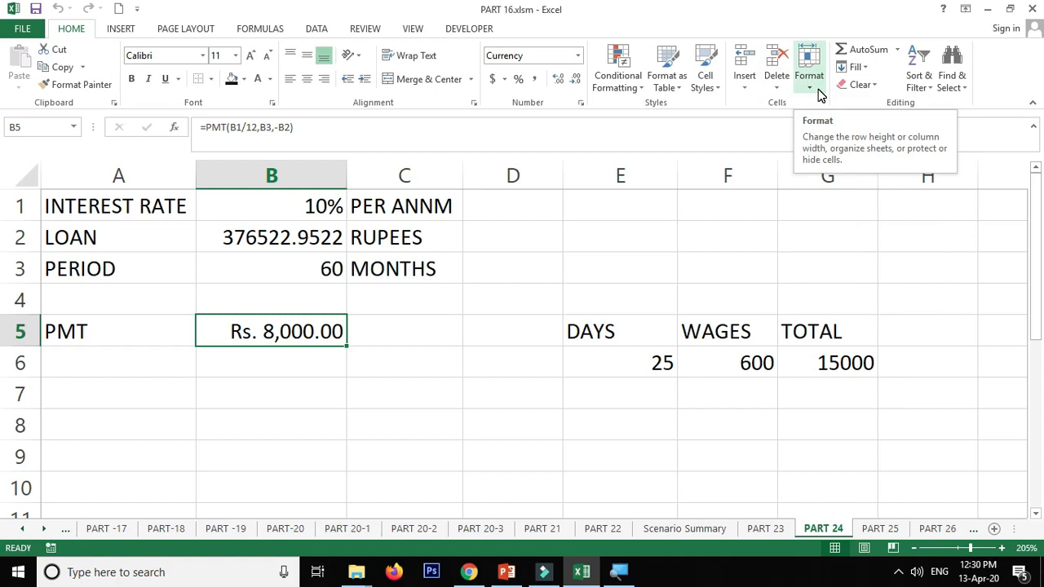
- Open the PART 27 sheet and move it after PART 28 in the sheet order
left_click(938, 528)
left_click(938, 529)
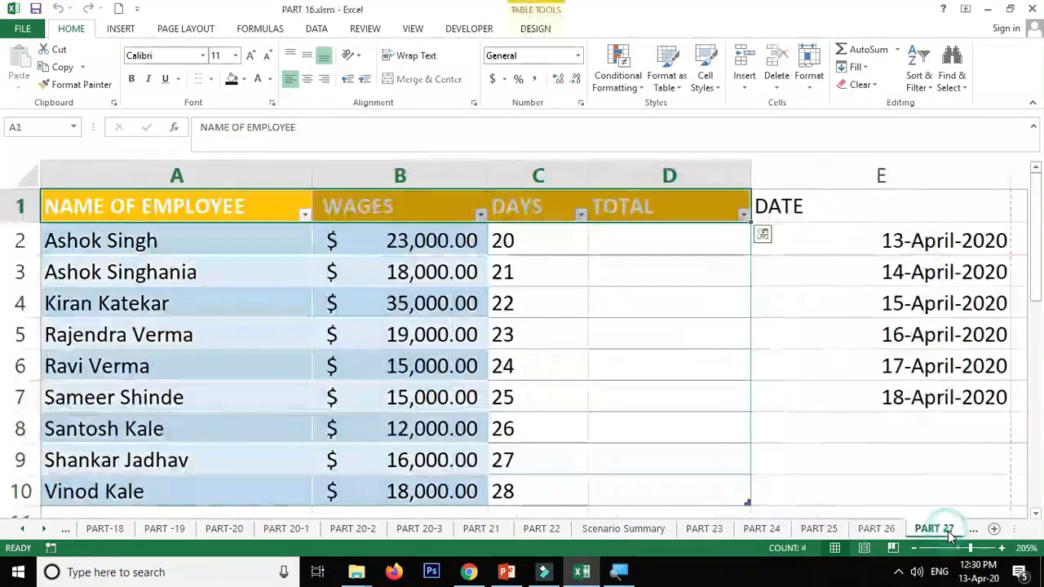
left_click_drag(944, 531, 971, 530)
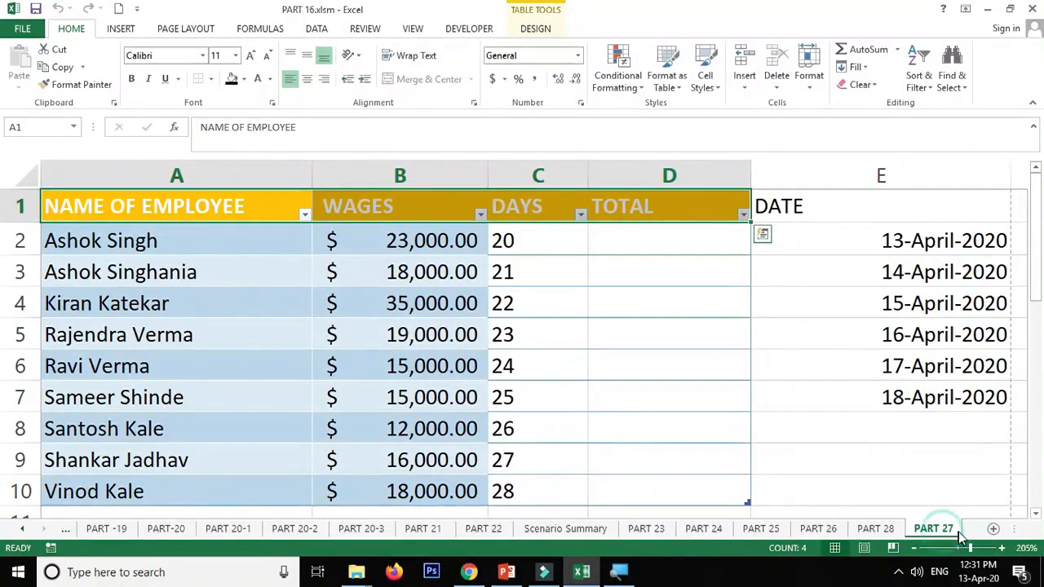
- Move the PART 27 sheet back in front of PART 28 and return to the PART 28 sheet
left_click(894, 530)
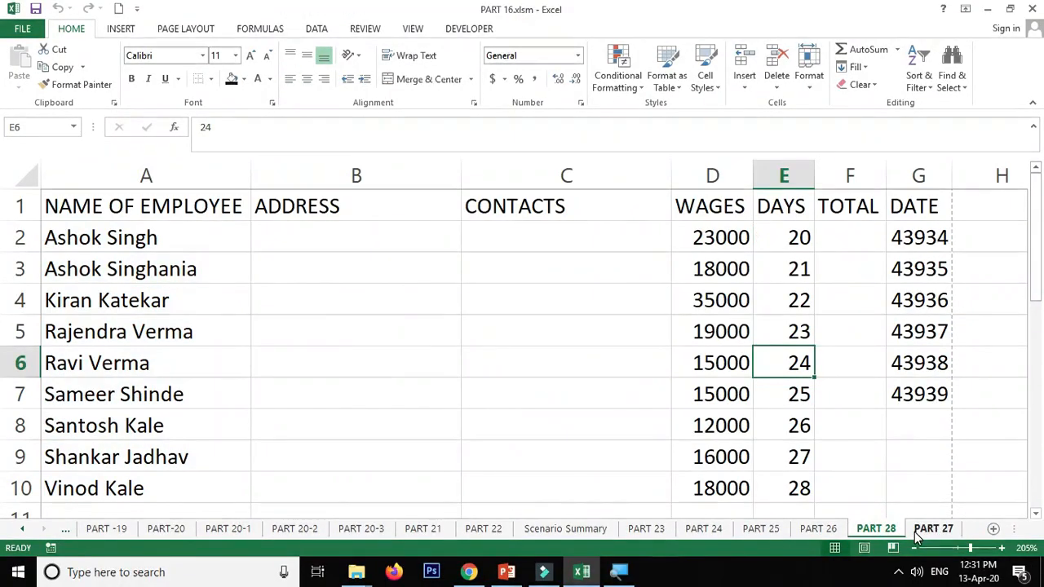
left_click_drag(930, 531, 886, 538)
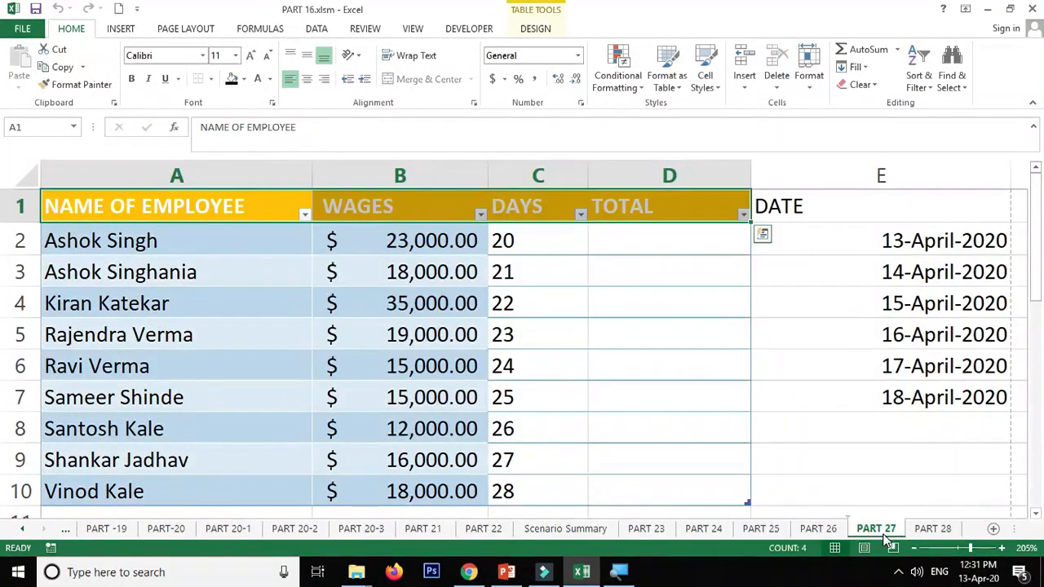
left_click(931, 530)
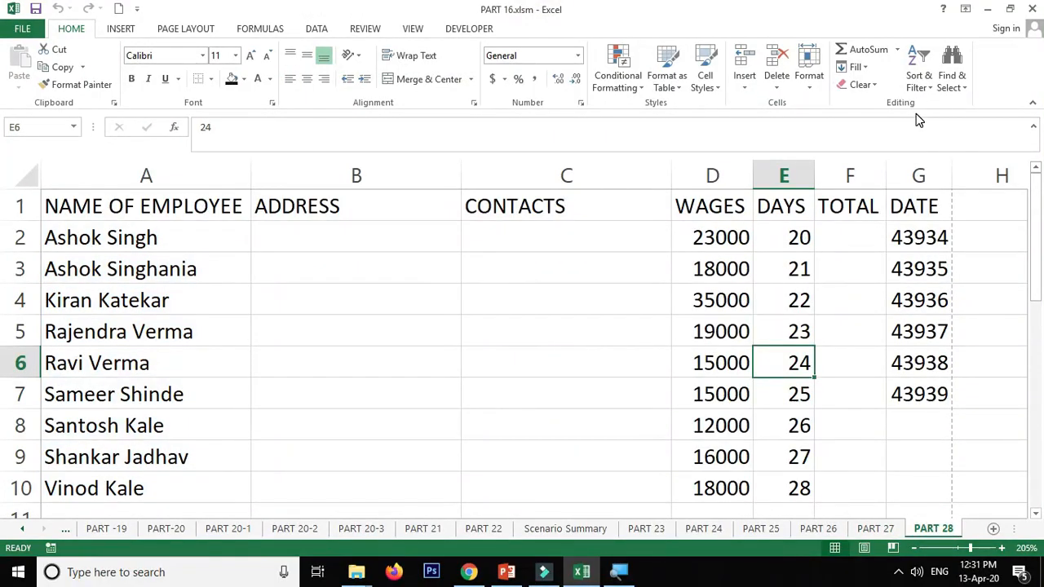